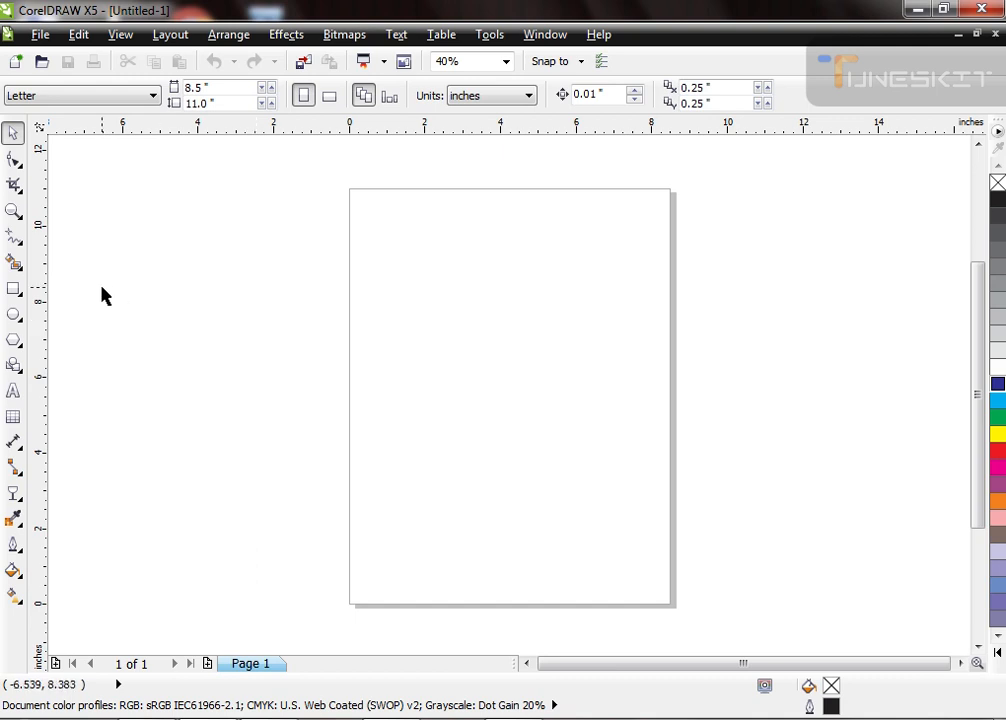
click(14, 292)
drag(404, 258, 570, 390)
key(space)
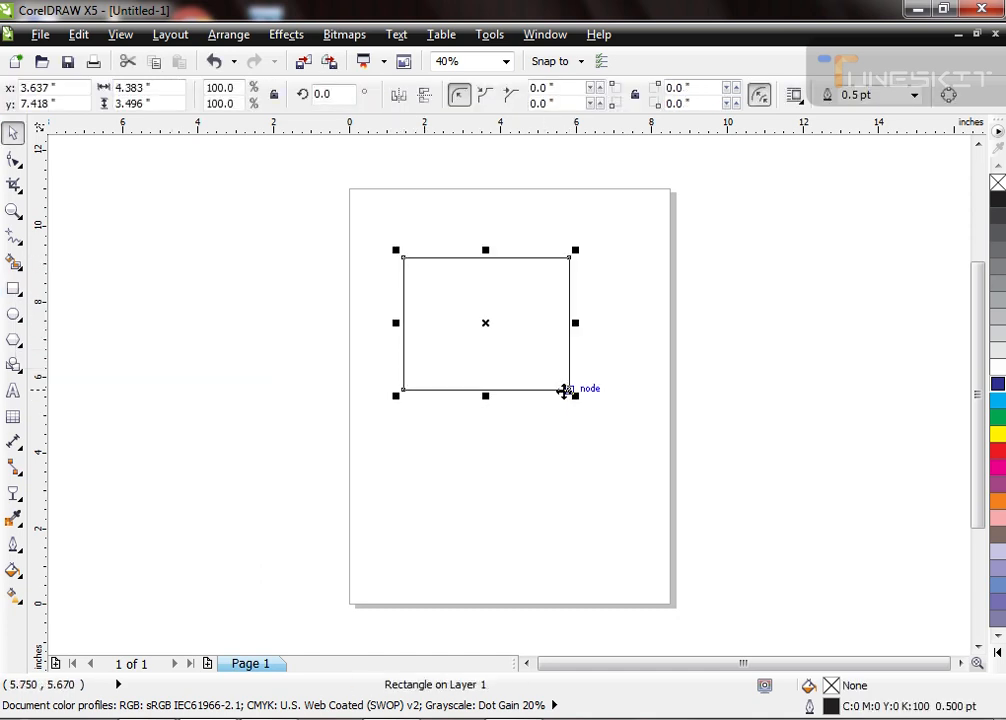
key(shift+F2)
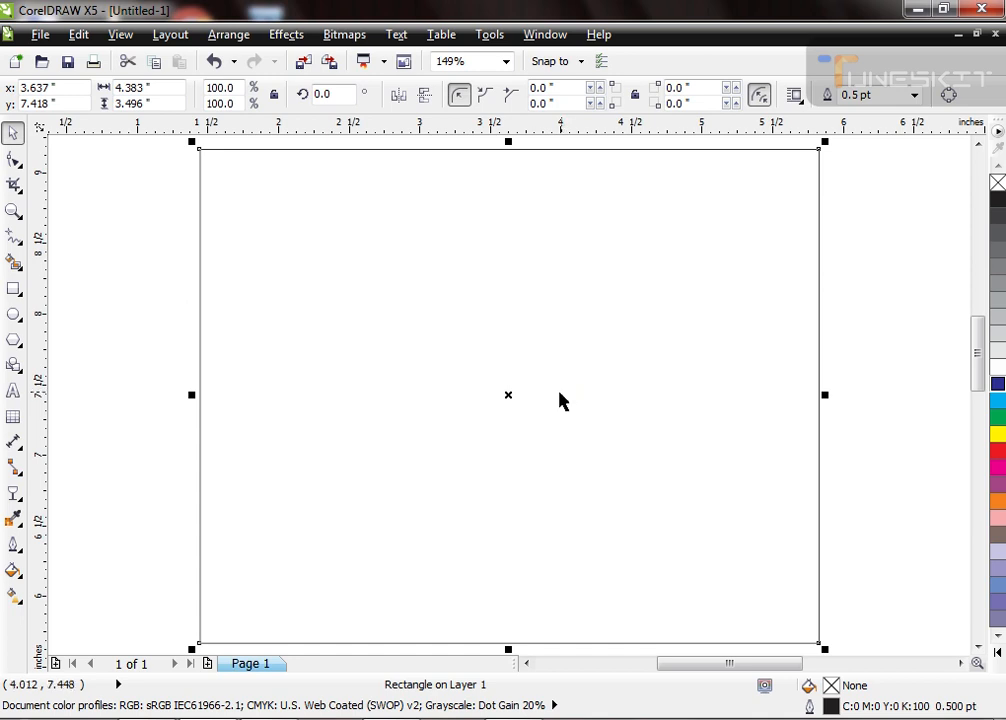
scroll(552, 404, down, 1)
click(555, 420)
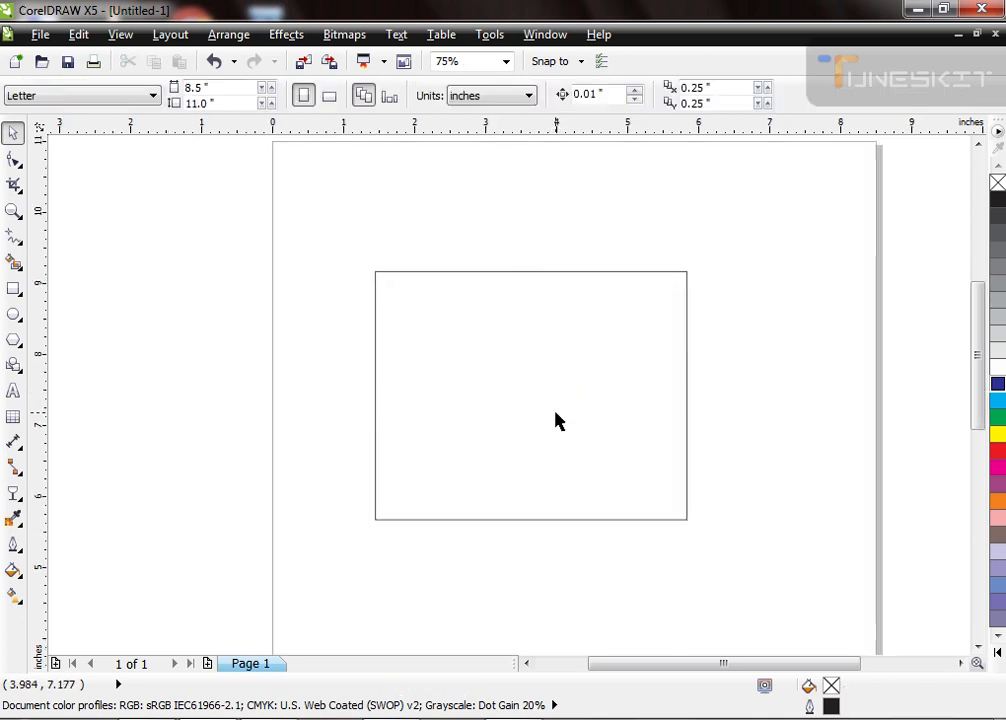
click(670, 525)
key(ctrl+q)
key(F10)
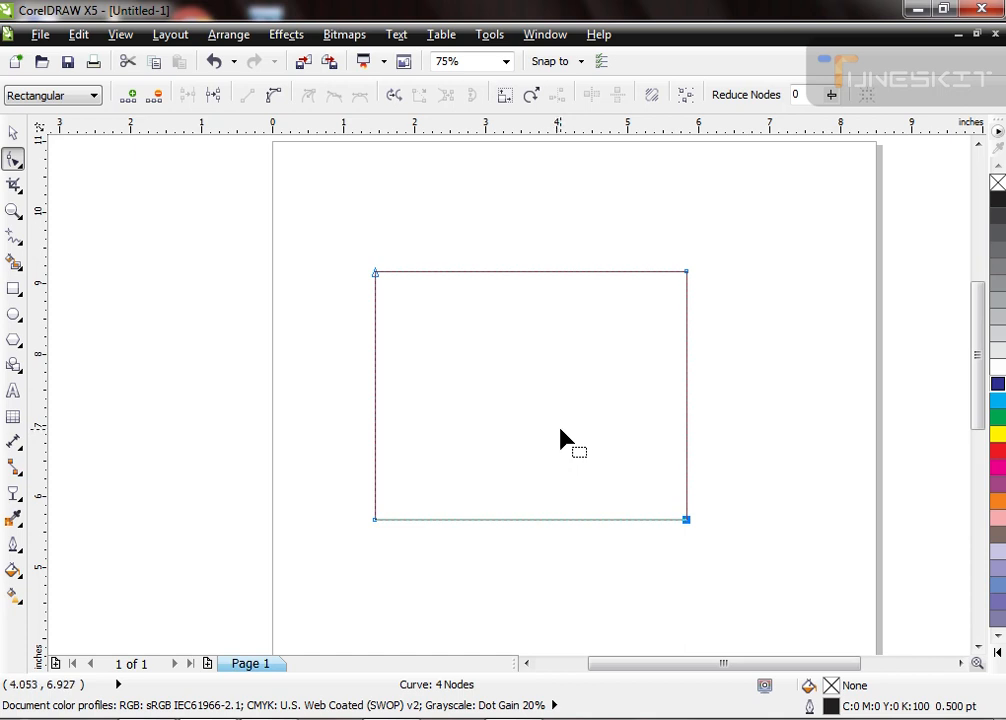
key(space)
key(Delete)
Step: Draw a near-square rectangle about 3.46 by 3.49 inches in the middle of the page and convert it to curves
click(13, 288)
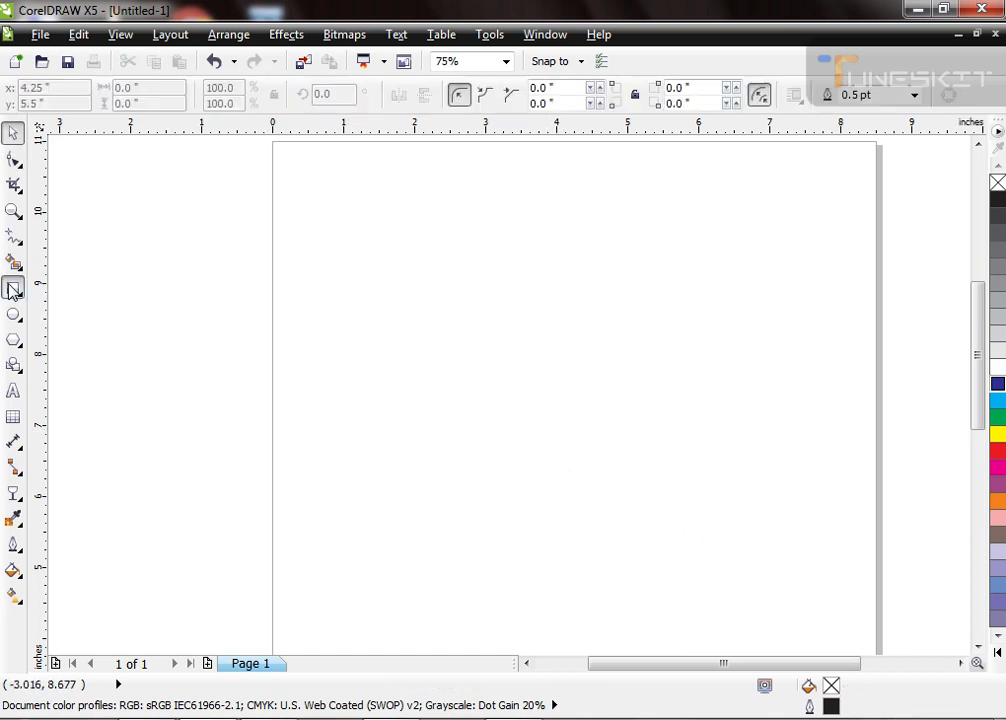
drag(439, 302, 686, 549)
key(space)
key(ctrl+q)
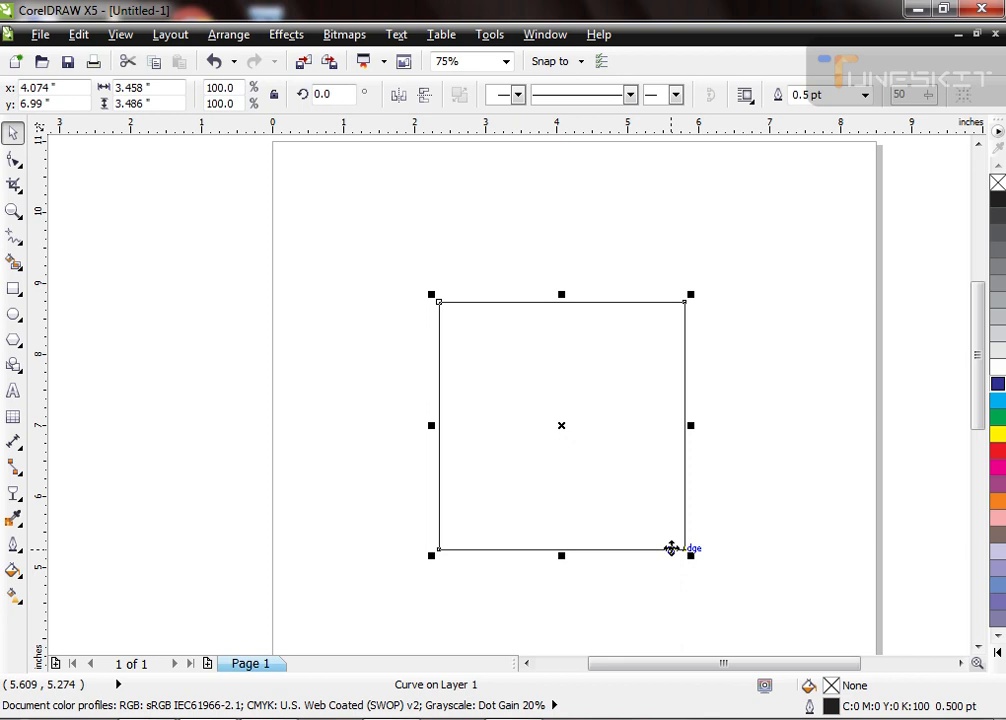
Step: Delete the square's lower-right and upper-left nodes to reduce the shape to a diagonal line
key(F10)
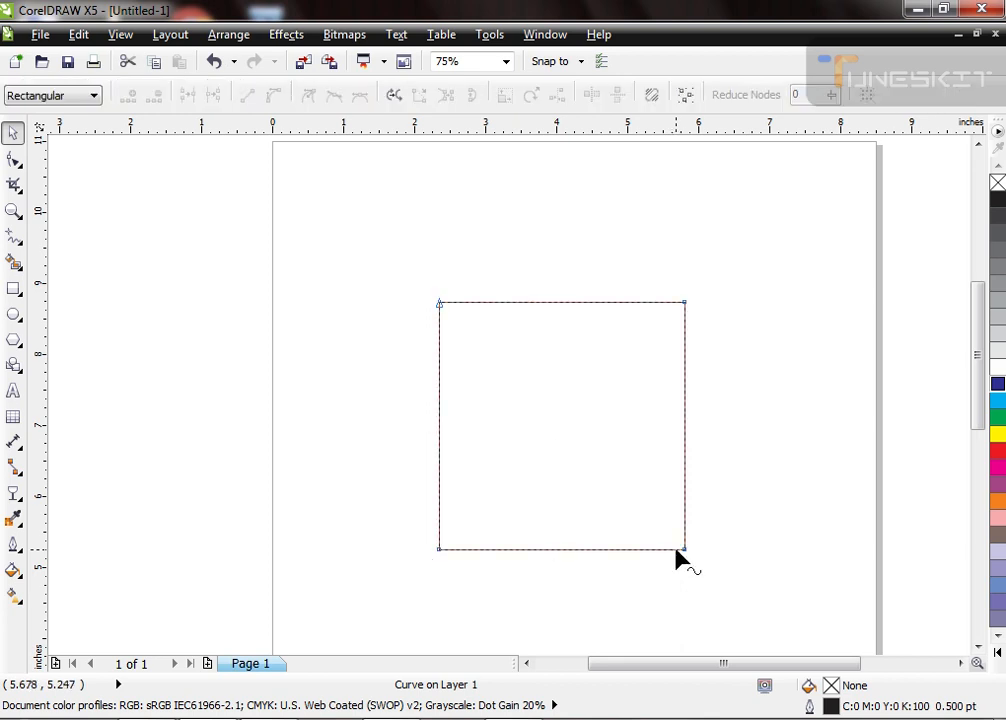
drag(703, 536, 633, 608)
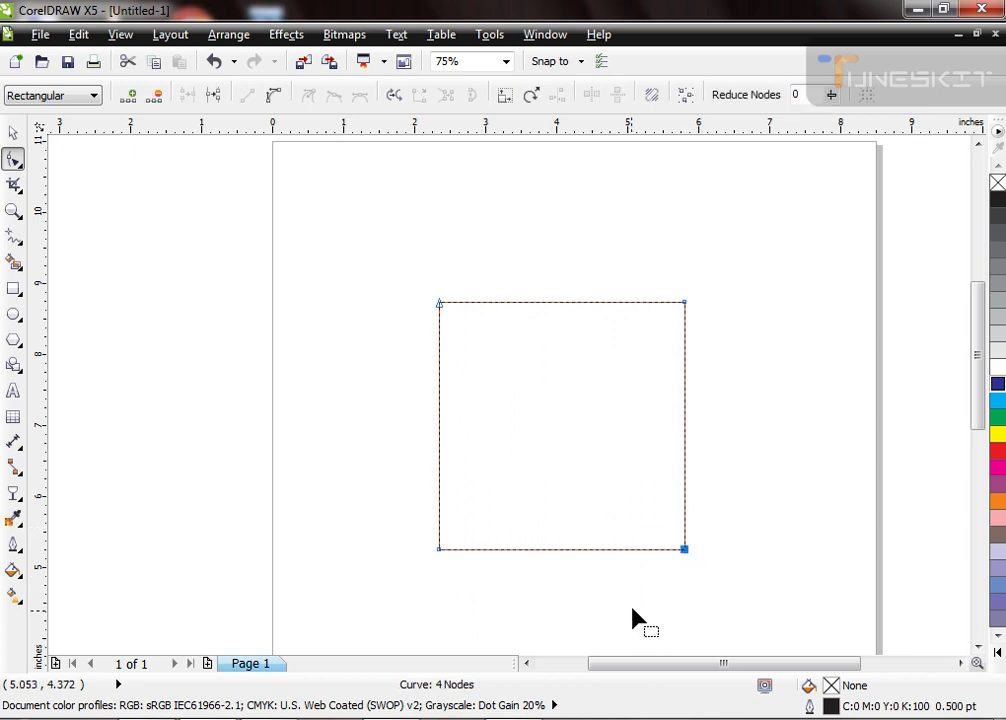
key(Delete)
click(441, 302)
key(Delete)
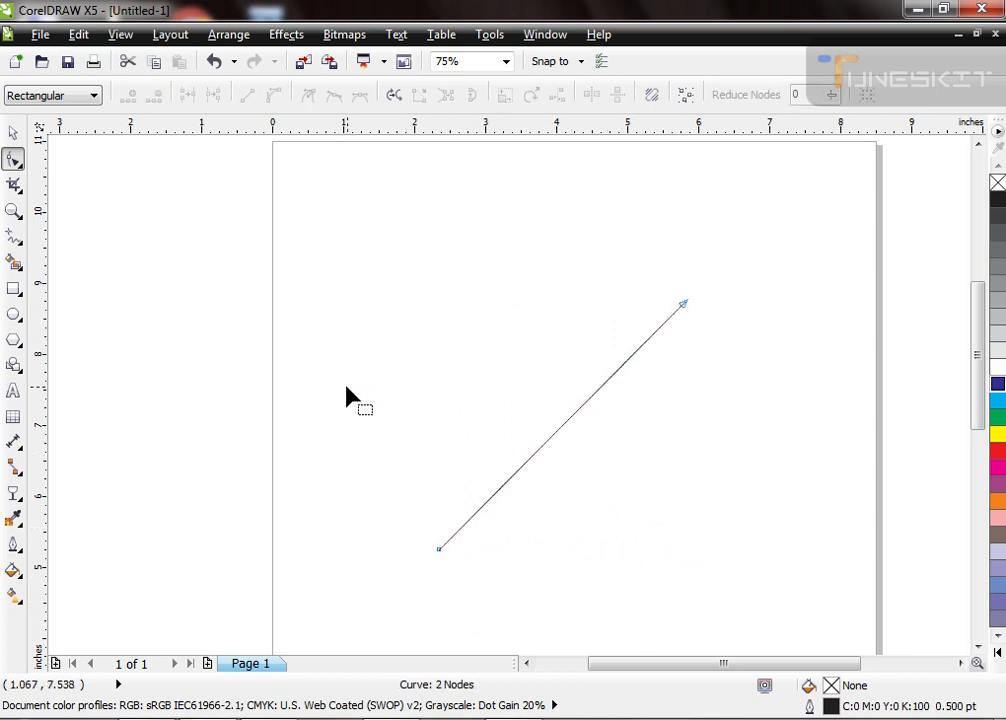
Step: Select both nodes of the diagonal line and convert its segments to curves
drag(777, 229, 325, 572)
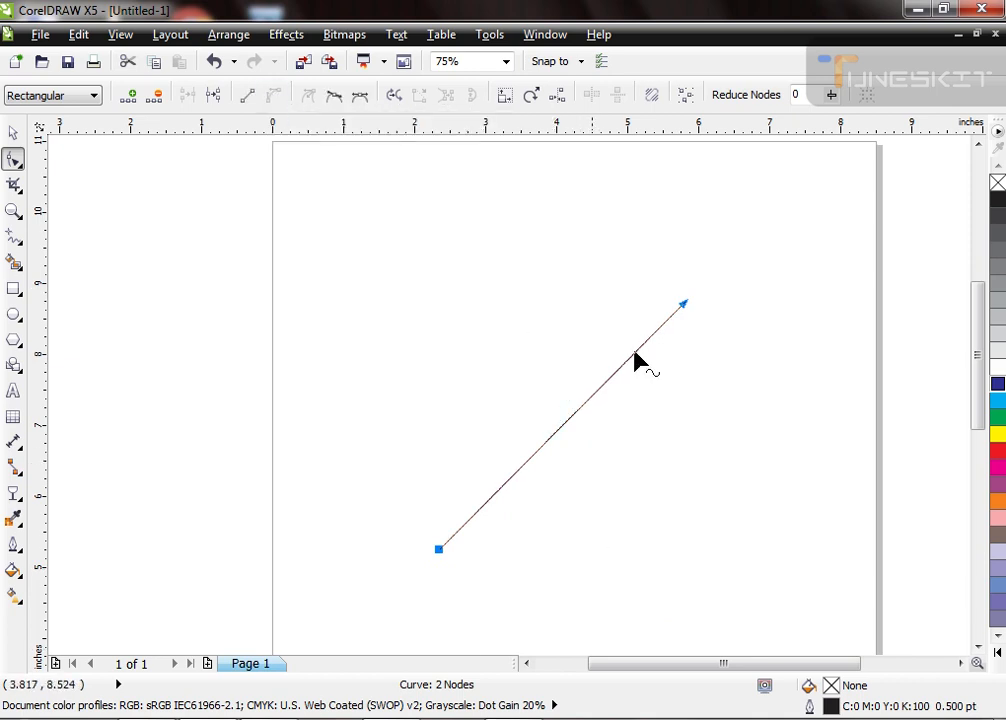
key(space)
key(F10)
mouse_move(611, 386)
mouse_down()
mouse_move(602, 366)
mouse_move(611, 390)
mouse_up()
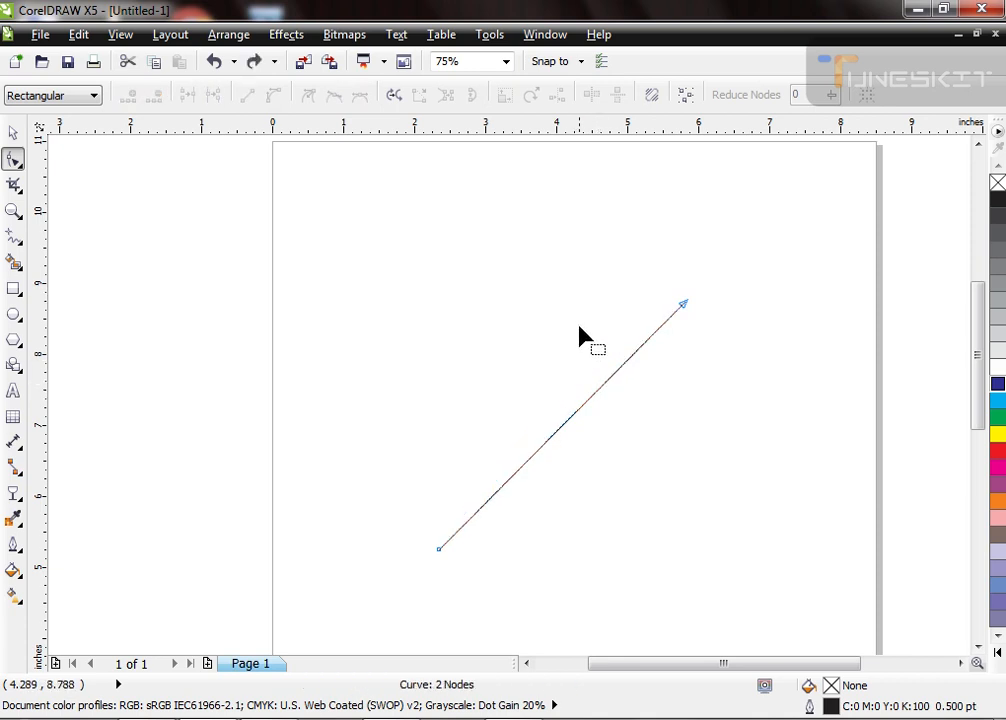
Step: Bend the two overlapping segments outward in opposite directions to form a leaf shape about 3.46 by 3.53 inches
drag(582, 406, 545, 356)
drag(576, 424, 645, 510)
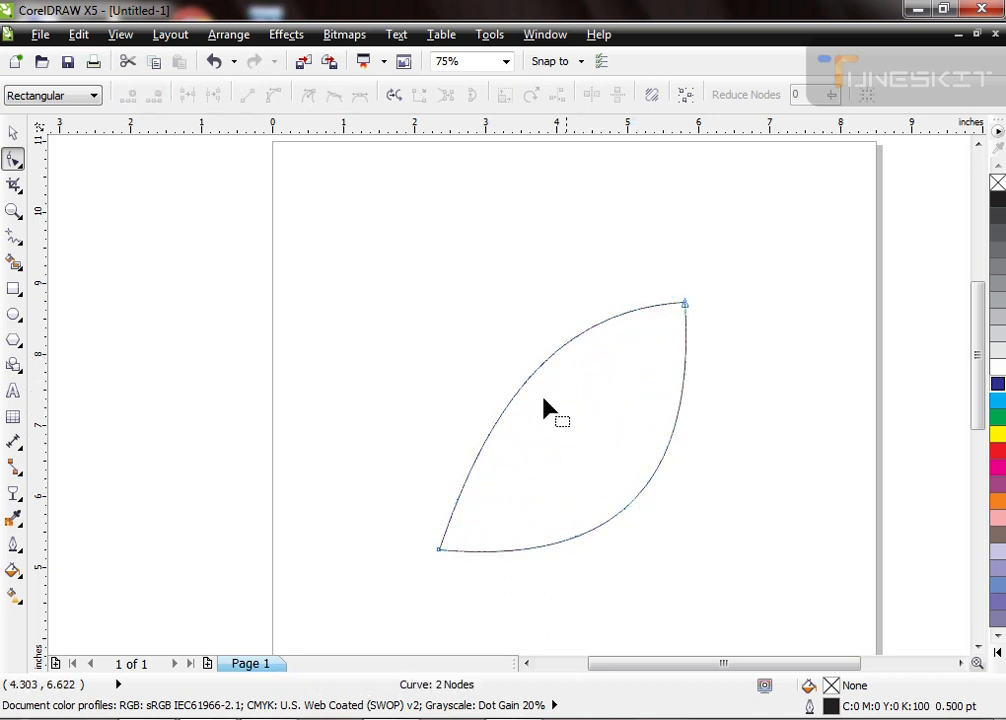
drag(539, 381, 515, 353)
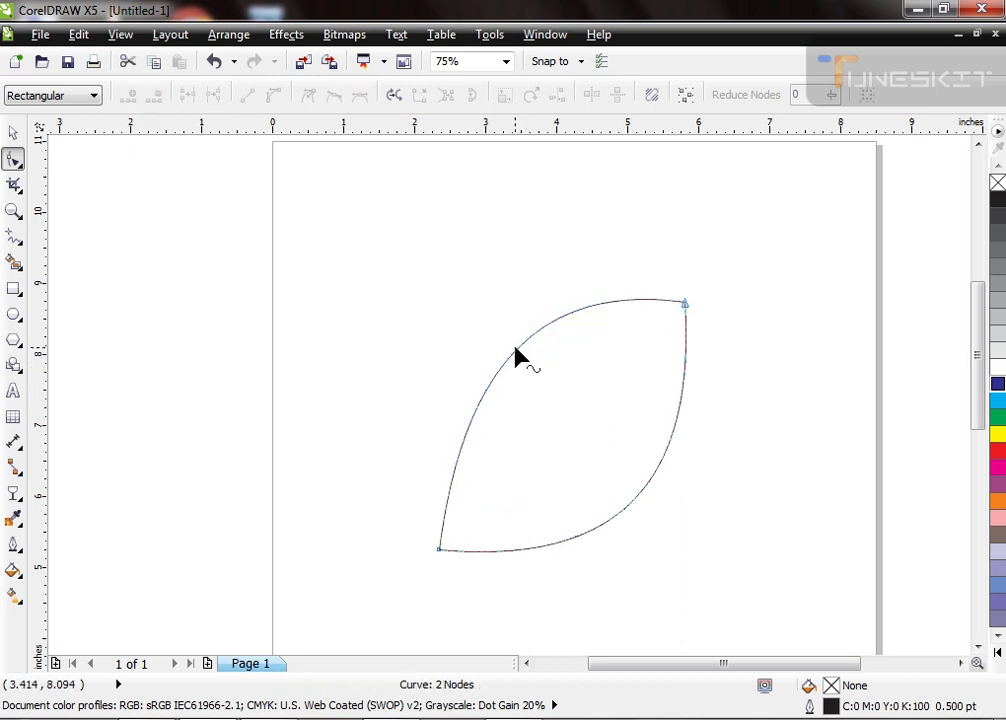
drag(646, 497, 640, 469)
key(space)
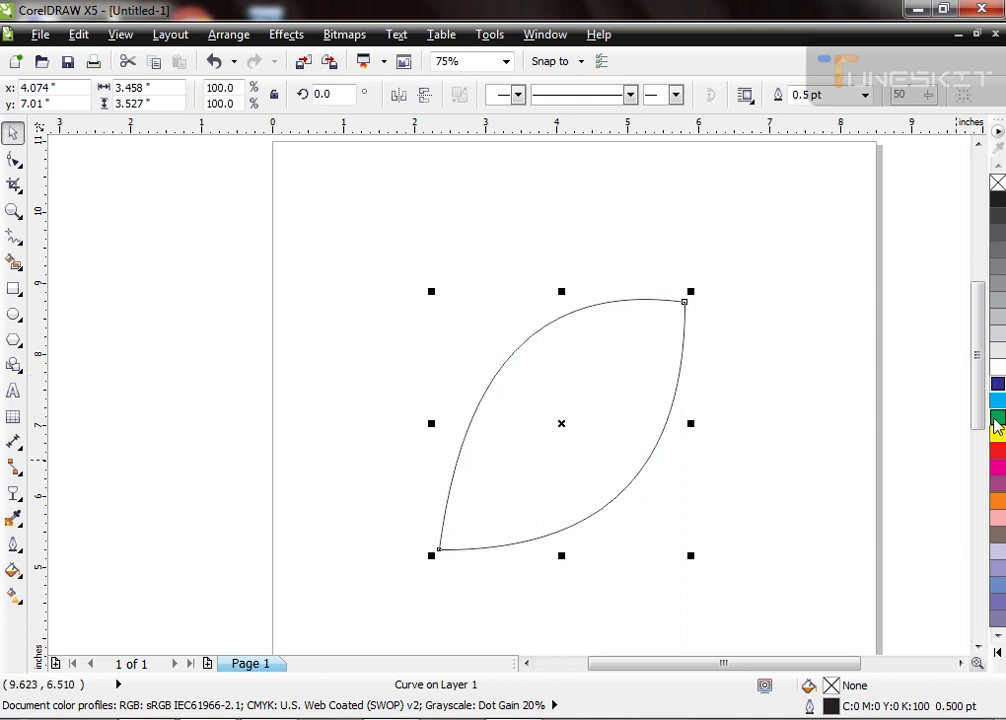
Step: Fill the leaf with green, remove its outline, and move it slightly up and to the right on the page
click(996, 418)
right_click(998, 182)
drag(568, 400, 599, 357)
Step: Make a copy of the leaf rotated 30 degrees clockwise about its centre and repeat the duplication to form a full flower
click(607, 374)
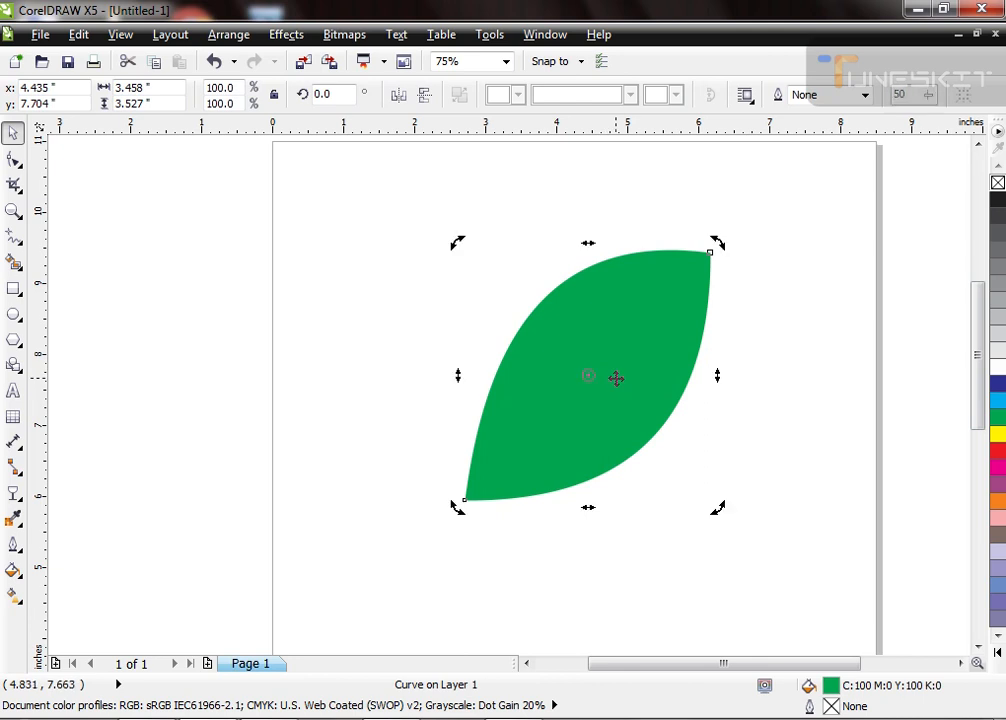
drag(719, 244, 779, 330)
right_click(779, 330)
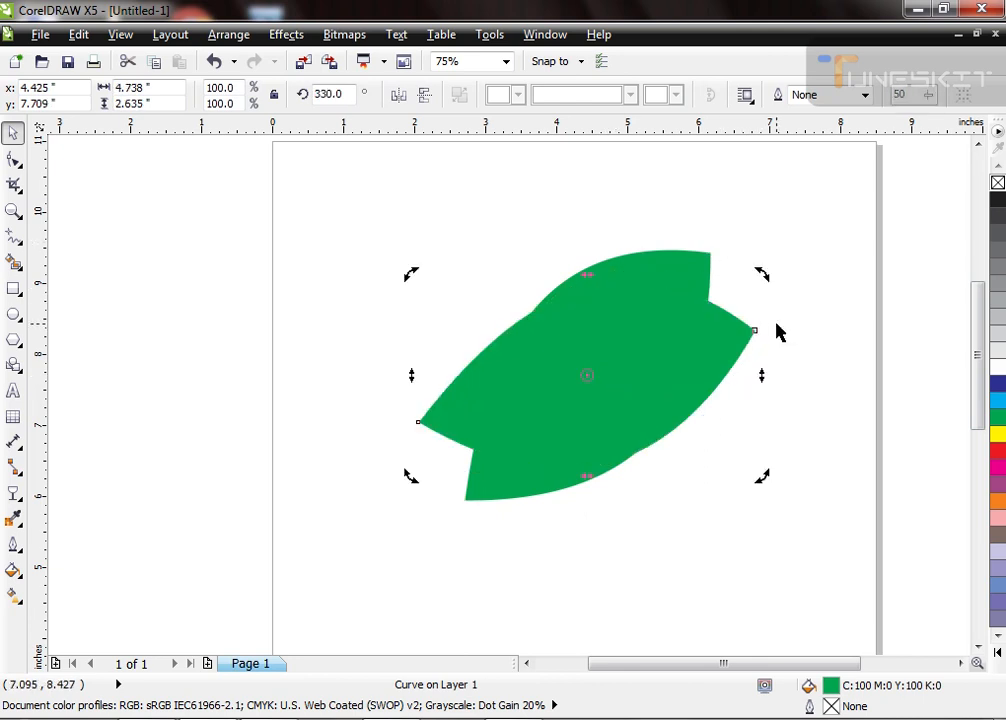
key(ctrl+r)
key(ctrl+r)
key(ctrl+r)
key(ctrl+r)
key(ctrl+r)
key(ctrl+r)
key(ctrl+r)
key(ctrl+r)
key(ctrl+z)
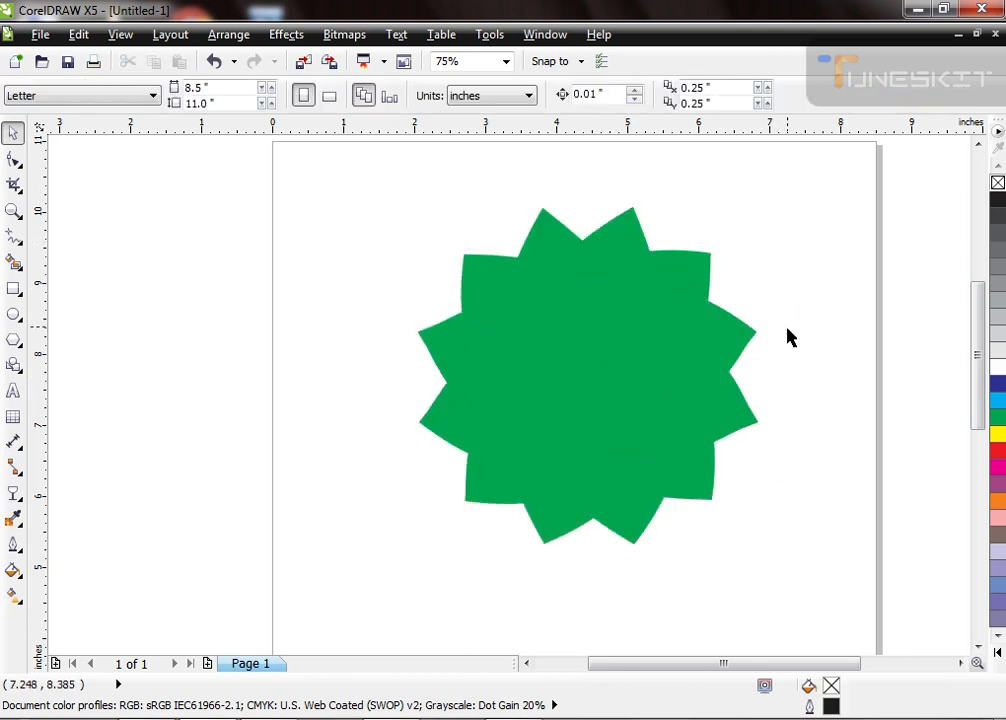
Step: Select all the flower's leaves and apply a uniform transparency of 50 to them
click(643, 335)
drag(831, 180, 380, 579)
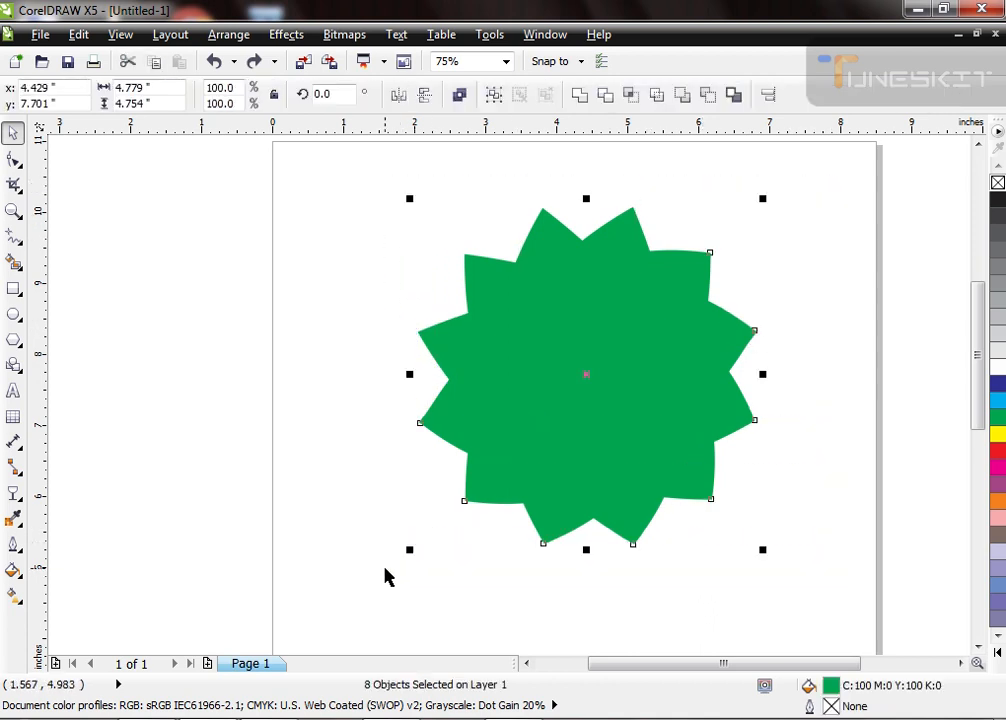
click(14, 494)
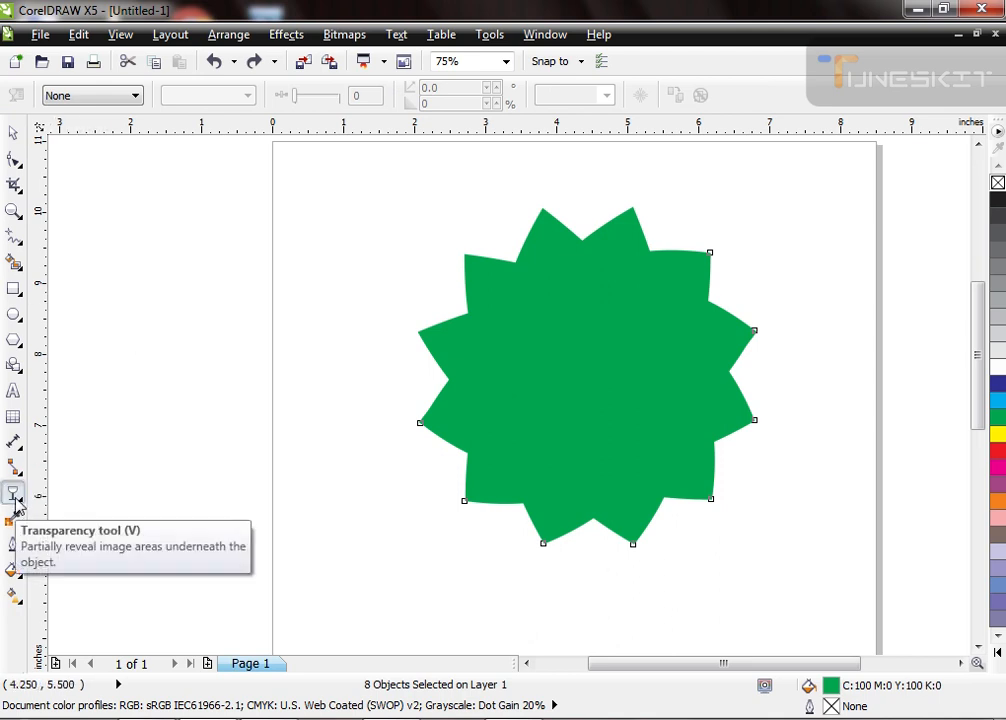
click(106, 93)
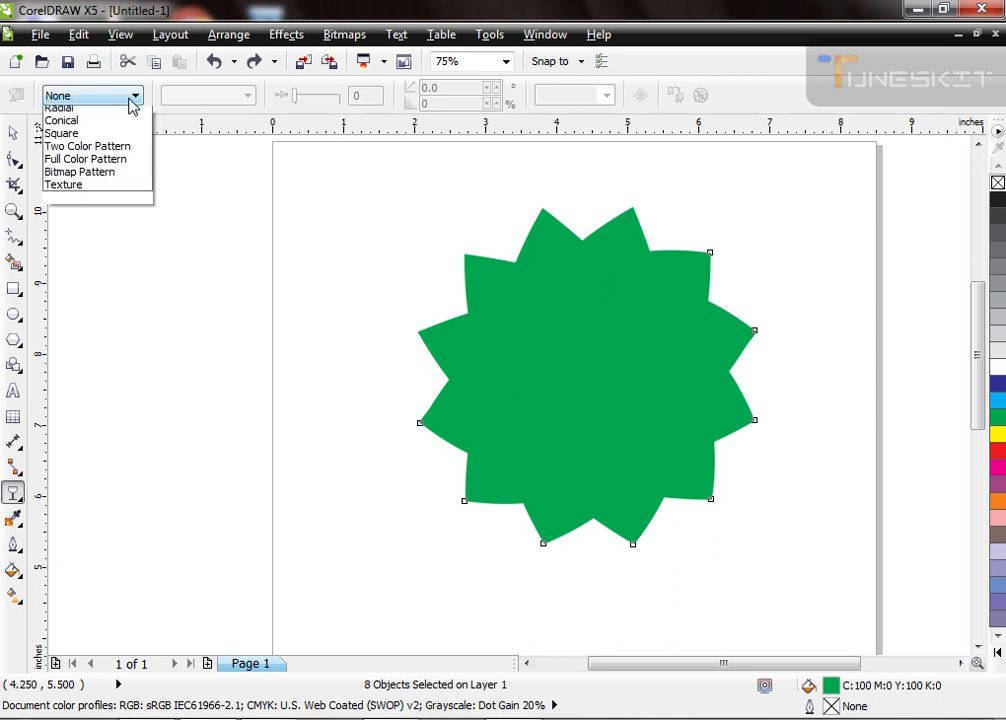
click(104, 125)
key(space)
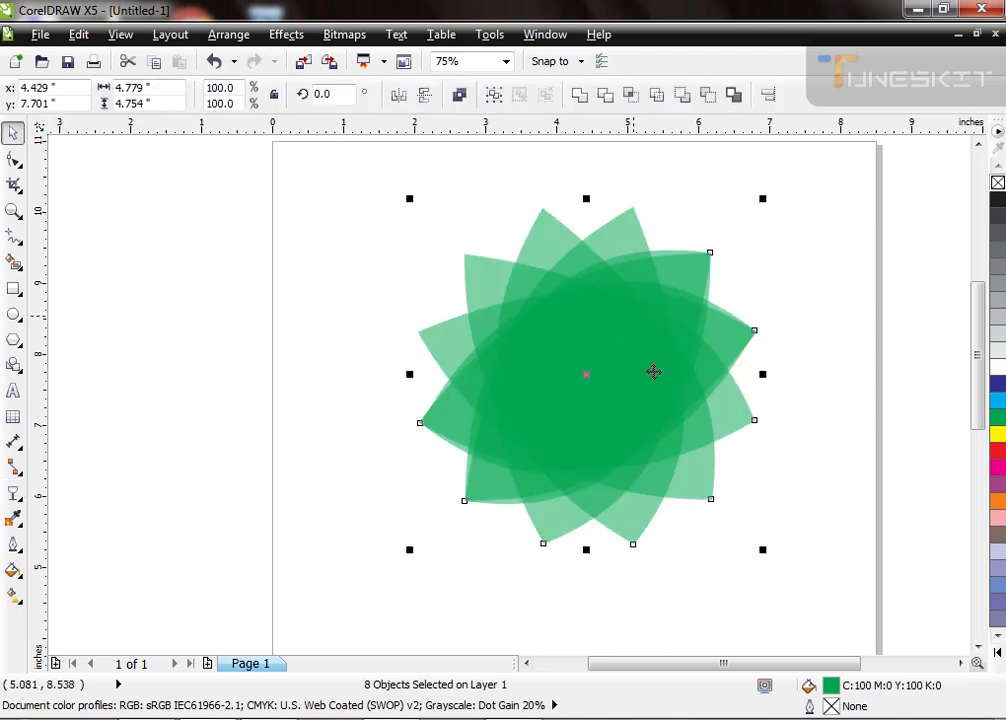
Step: Scale the flower down to about 2.89 by 2.87 inches and place it at the page's upper-left corner
scroll(642, 418, down, 1)
drag(642, 418, 376, 383)
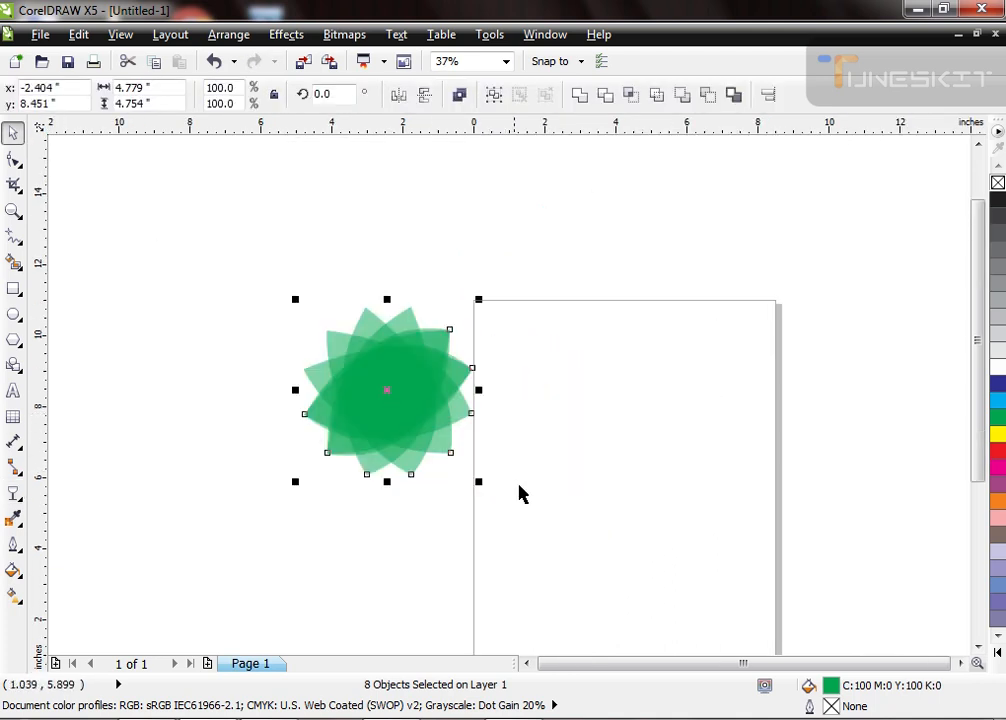
drag(483, 482, 449, 478)
drag(408, 384, 545, 337)
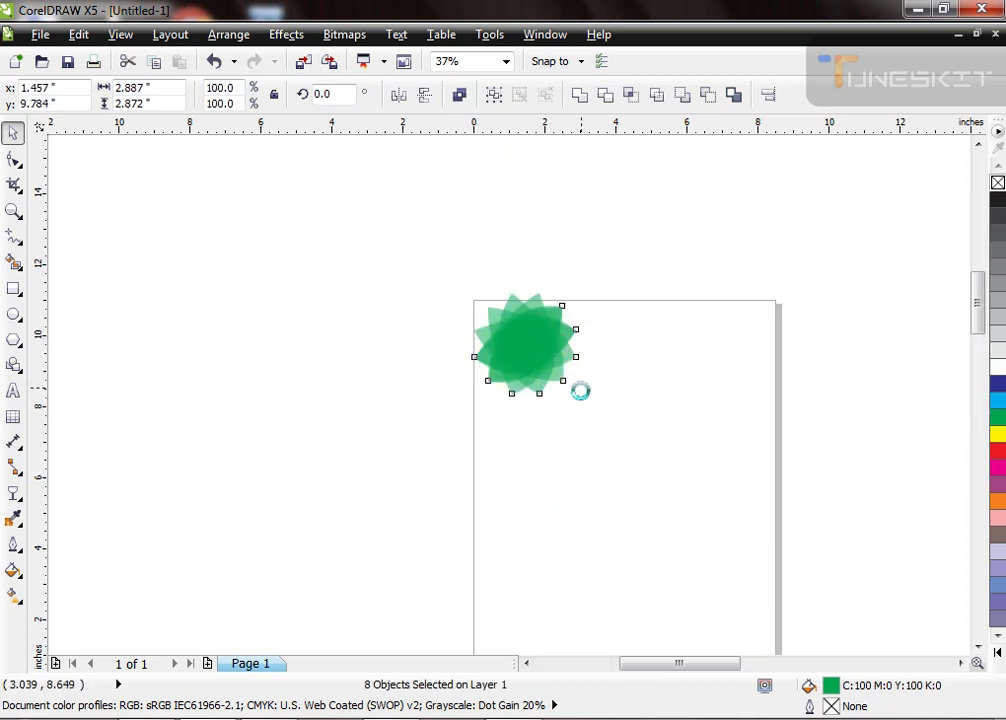
Step: Move one leaf out of the flower to the empty area at its lower right
key(shift+F2)
click(883, 378)
scroll(350, 235, down, 1)
drag(427, 303, 697, 411)
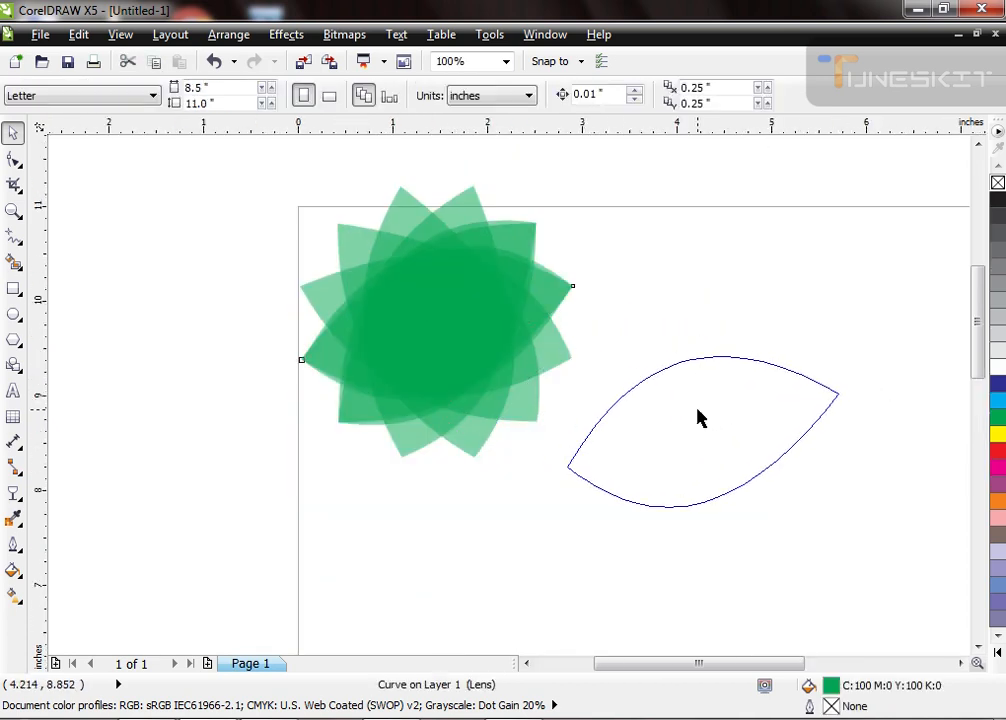
scroll(595, 411, down, 1)
scroll(688, 399, up, 2)
Step: Clear the separated leaf's transparency and shift the leaf a little farther right from the flower
key(t)
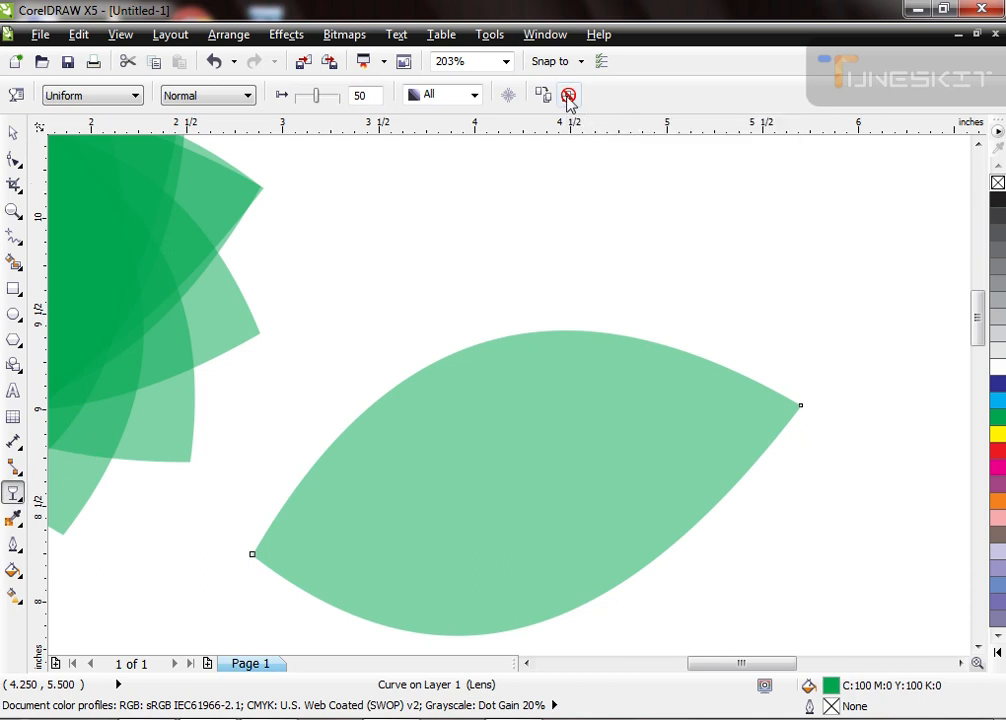
click(568, 95)
key(space)
scroll(577, 413, down, 1)
scroll(577, 413, down, 1)
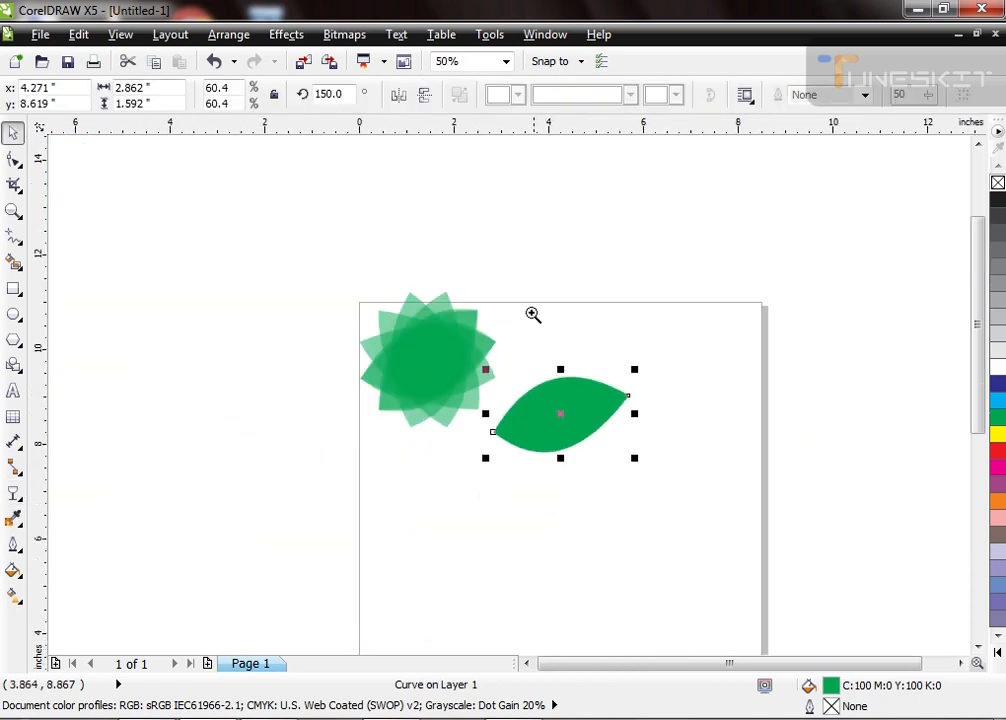
drag(532, 314, 672, 523)
drag(450, 410, 498, 410)
key(Escape)
key(F2)
drag(265, 263, 734, 586)
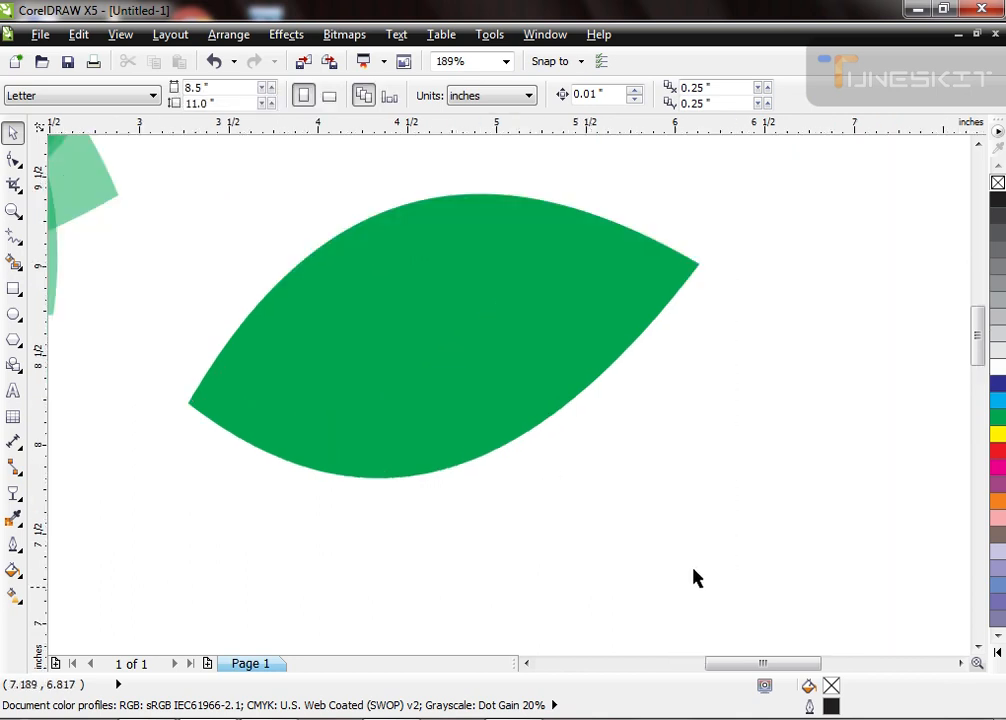
click(483, 373)
click(507, 393)
drag(707, 478, 582, 238)
scroll(488, 414, down, 5)
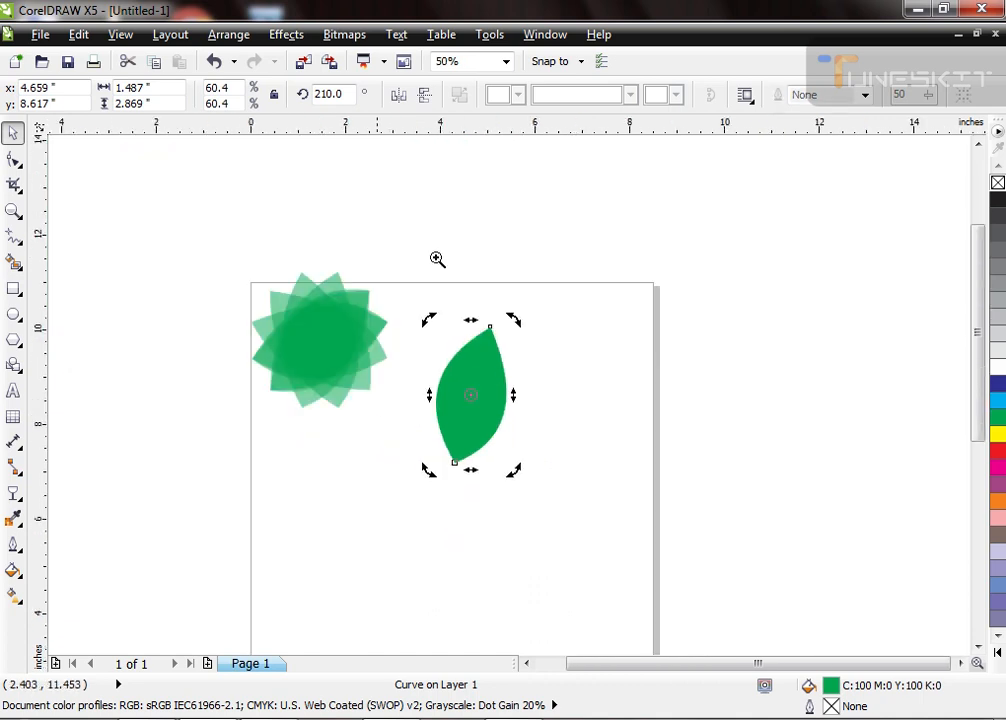
key(ctrl+z)
Step: Set the separated leaf's rotation angle to 90 degrees
scroll(598, 390, up, 2)
drag(208, 113, 178, 125)
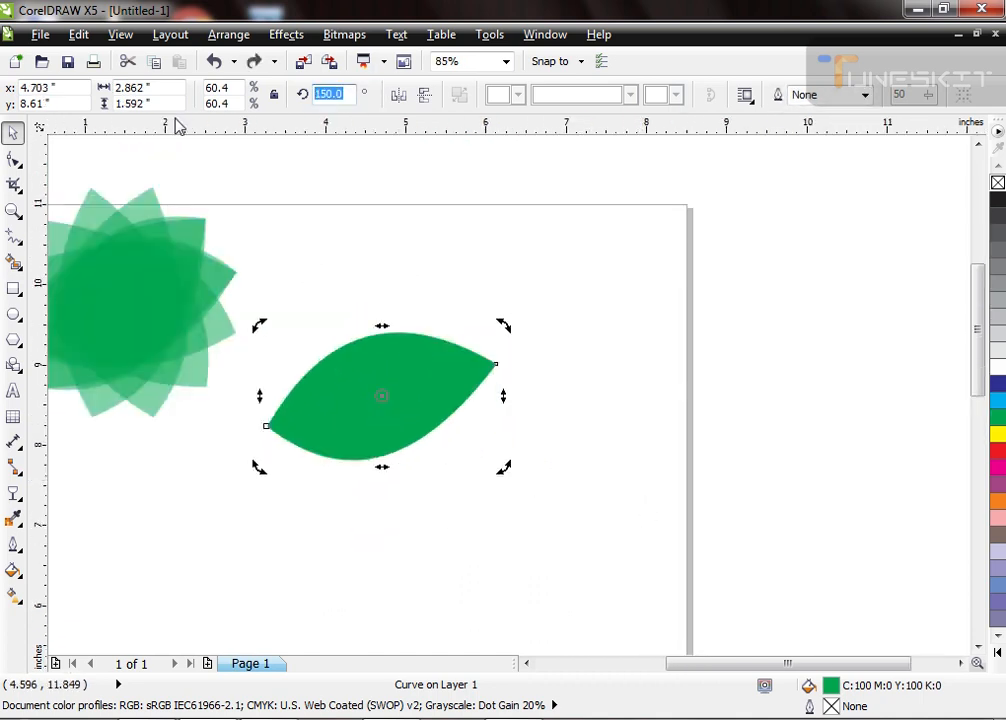
text(90)
key(Return)
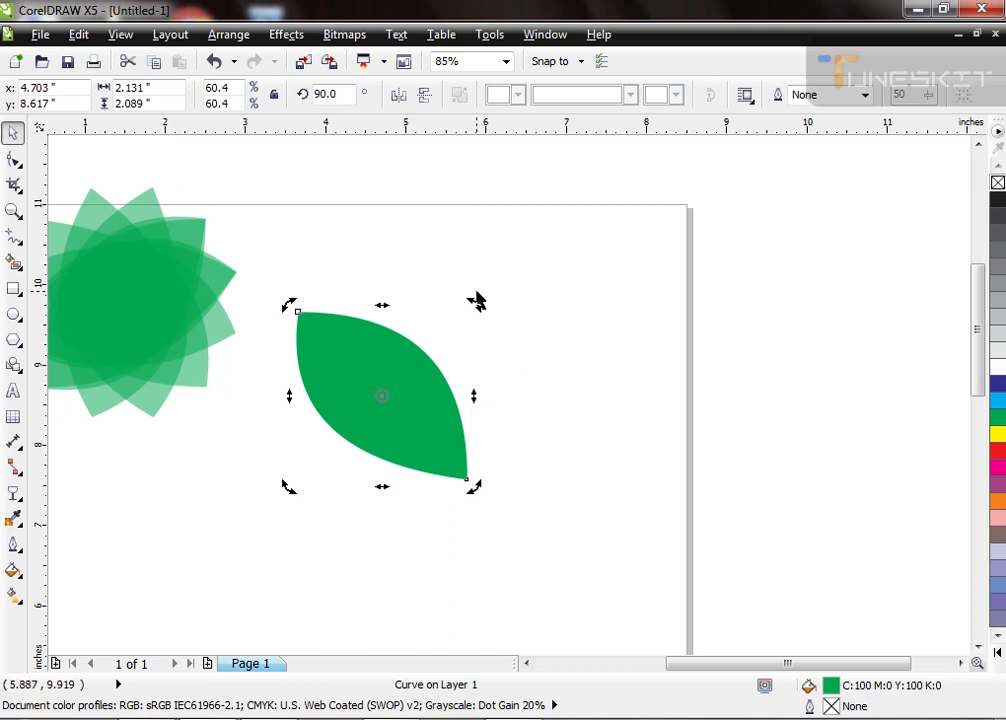
Step: Rotate the separated leaf clockwise until it stands nearly upright, at an angle of about 40.5 degrees
drag(470, 308, 499, 412)
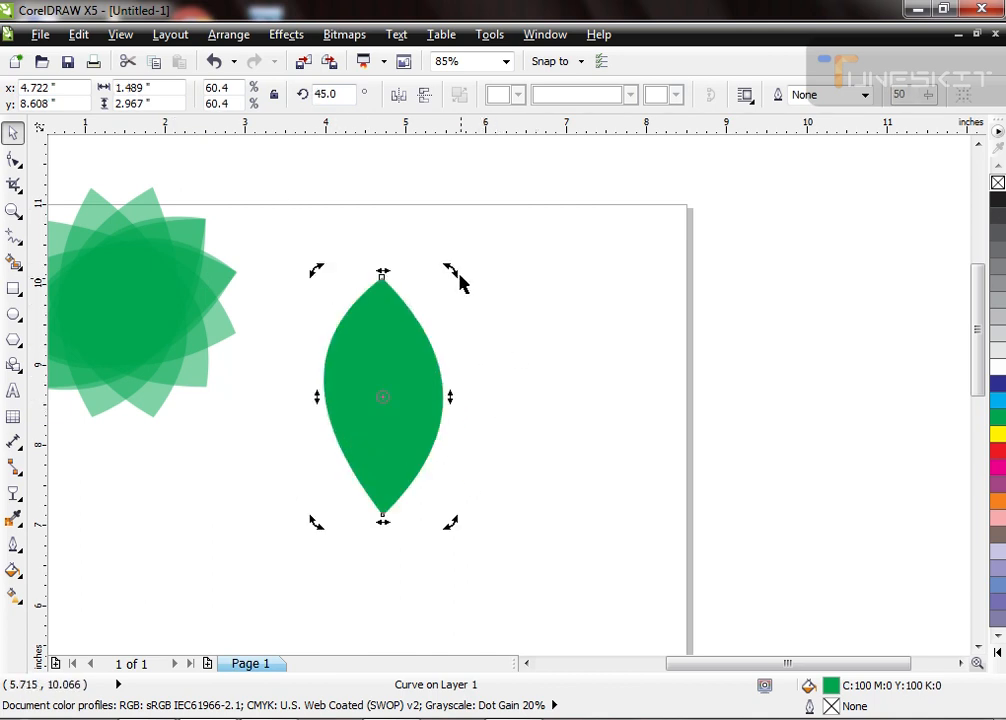
drag(451, 272, 460, 287)
click(548, 327)
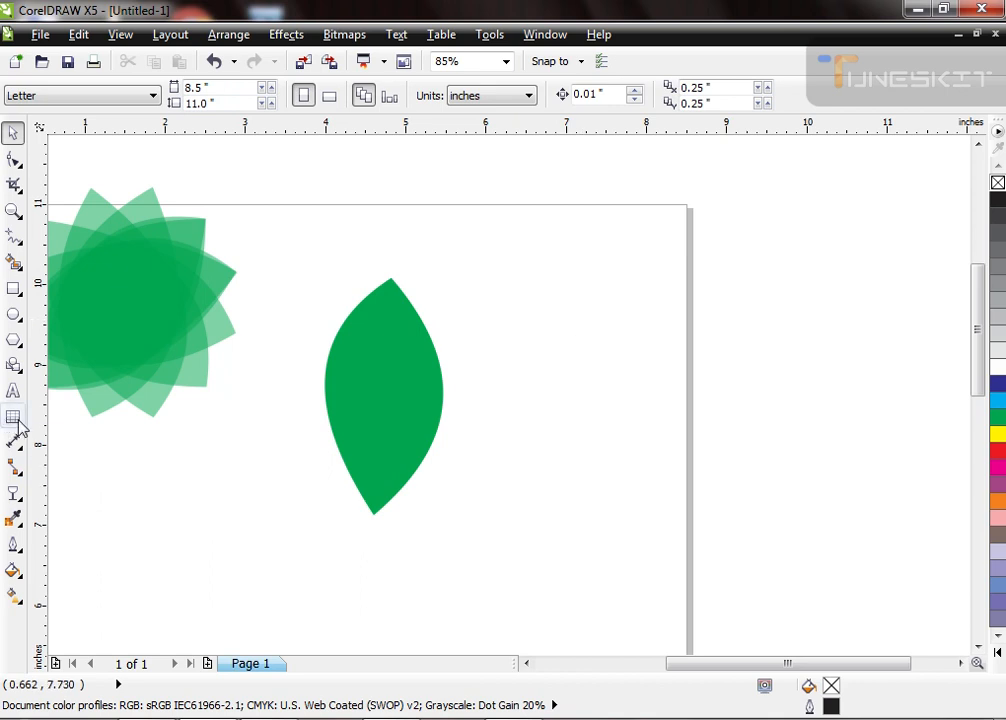
Step: Add a vertical guideline close to the upright leaf's centre and select the leaf for rotation
drag(51, 421, 63, 426)
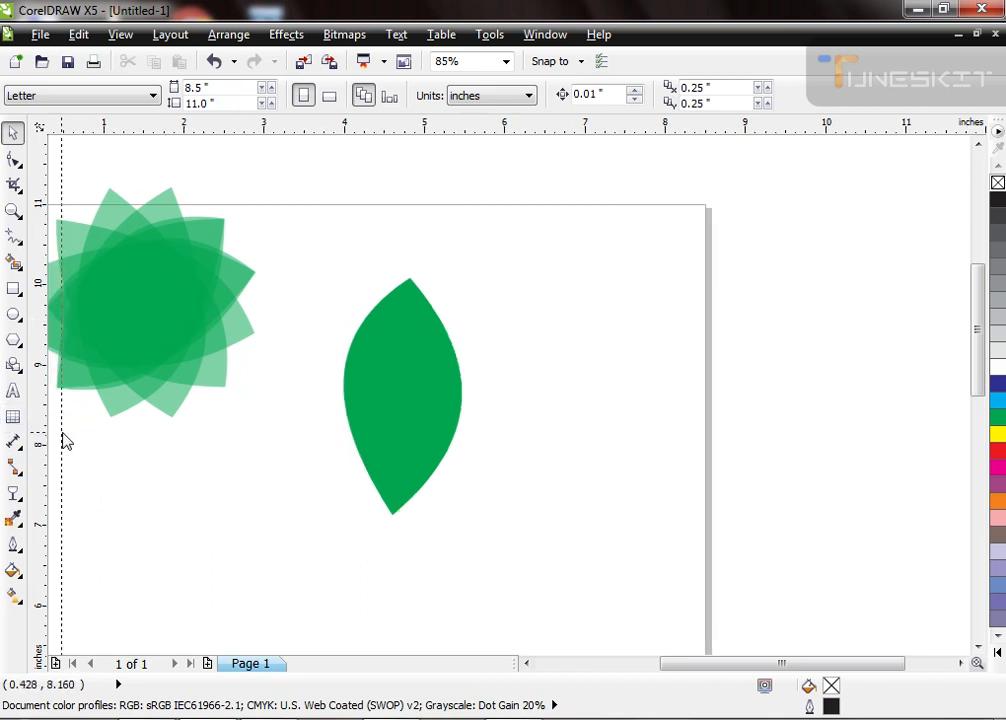
drag(243, 486, 406, 503)
click(415, 506)
click(427, 437)
Step: Rotate the leaf to an angle of about 45.8 degrees and bring its tips onto the vertical guideline
scroll(386, 479, up, 2)
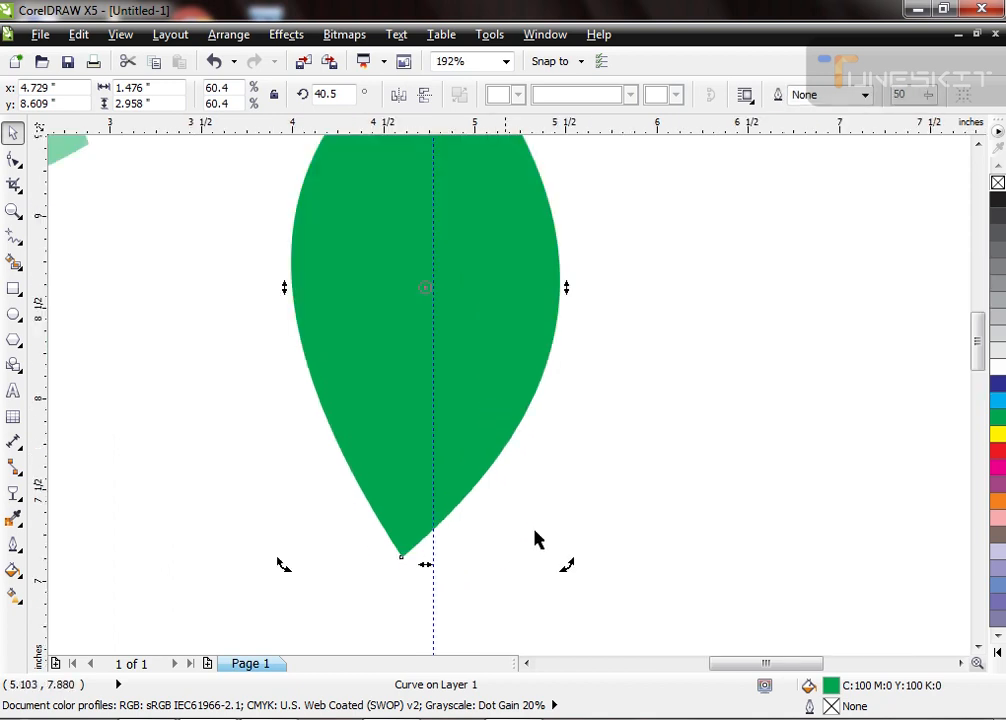
mouse_move(568, 568)
mouse_down()
mouse_move(579, 610)
mouse_move(588, 608)
mouse_move(587, 570)
mouse_up()
click(594, 549)
scroll(432, 476, down, 1)
key(F2)
drag(406, 168, 534, 366)
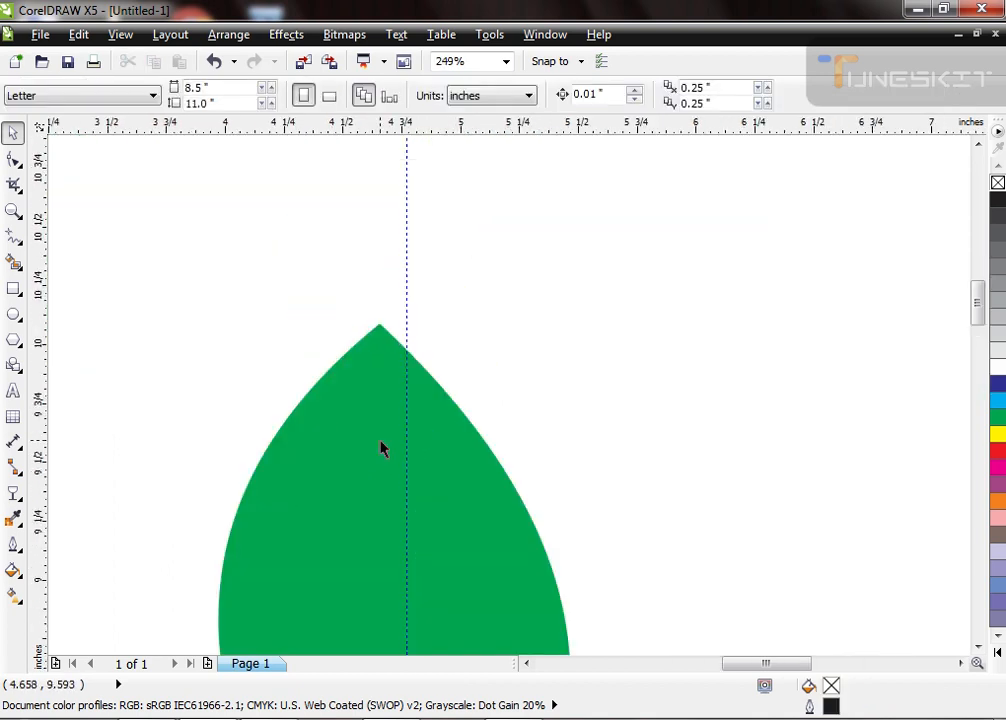
click(379, 440)
click(360, 426)
drag(398, 319, 422, 320)
click(488, 315)
Step: Delete the vertical guideline running through the leaf
scroll(436, 280, down, 1)
scroll(471, 502, up, 2)
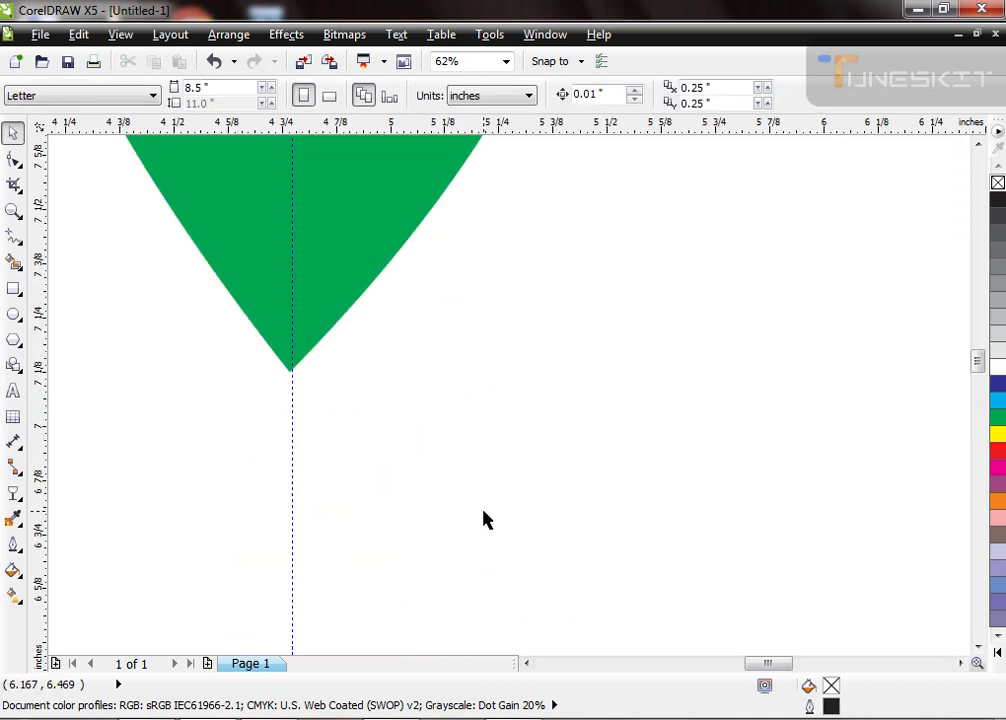
click(292, 438)
key(Delete)
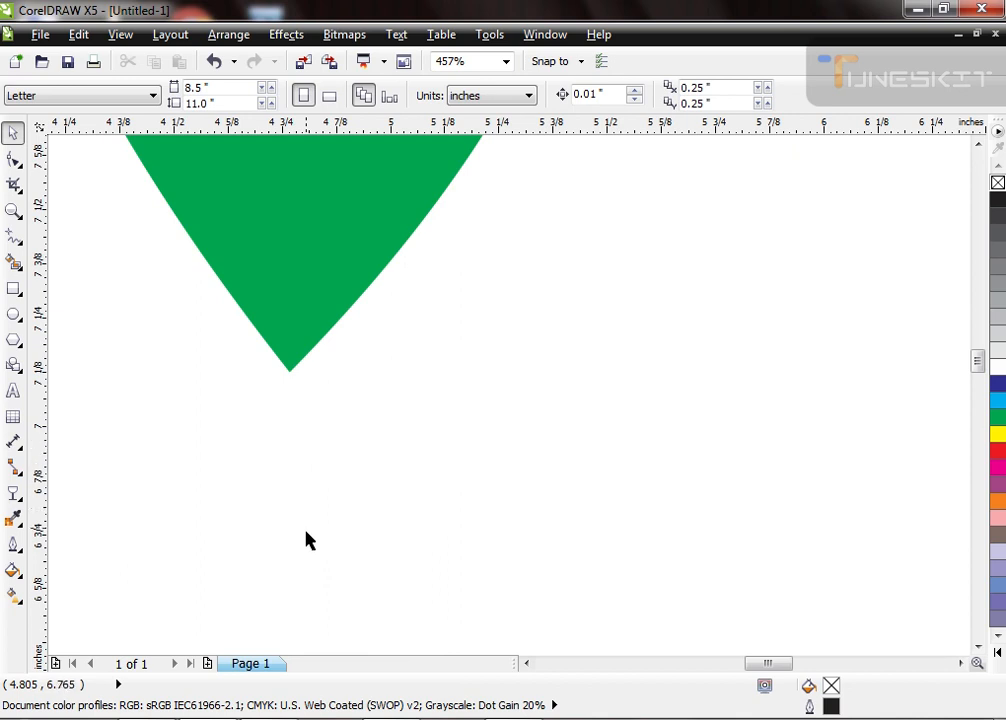
scroll(305, 535, down, 3)
scroll(249, 251, up, 1)
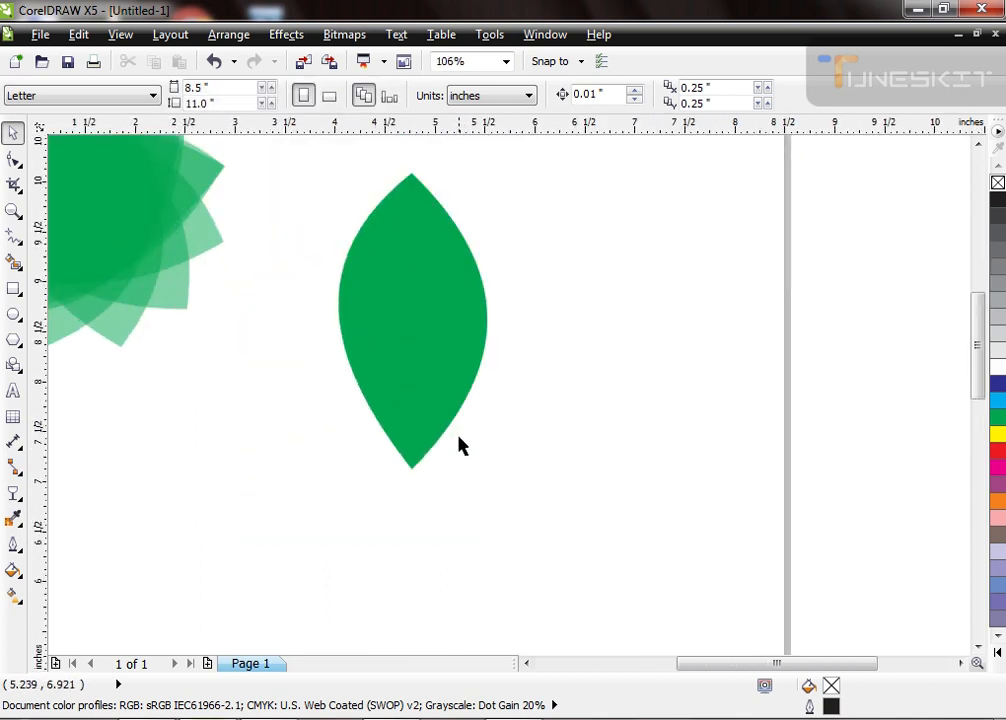
Step: Draw a straight vertical line about 2.23 inches long down the leaf's centre and stretch it past the lower tip
scroll(466, 202, up, 1)
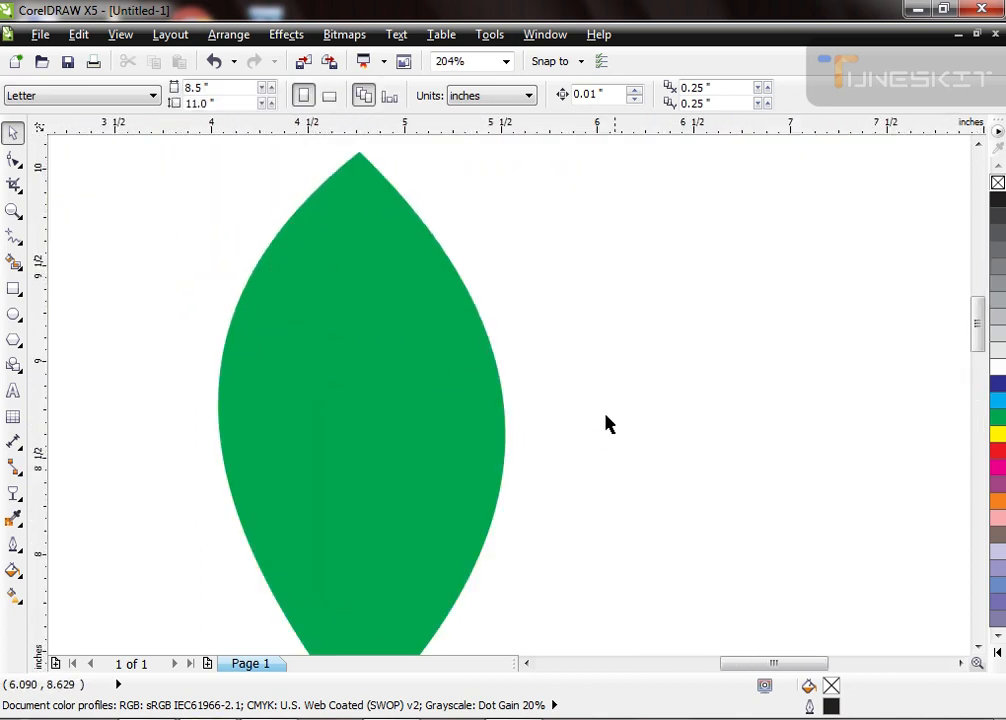
click(13, 237)
mouse_move(362, 163)
mouse_down()
mouse_move(312, 328)
mouse_move(362, 612)
mouse_up()
key(space)
scroll(359, 274, down, 2)
scroll(345, 470, up, 3)
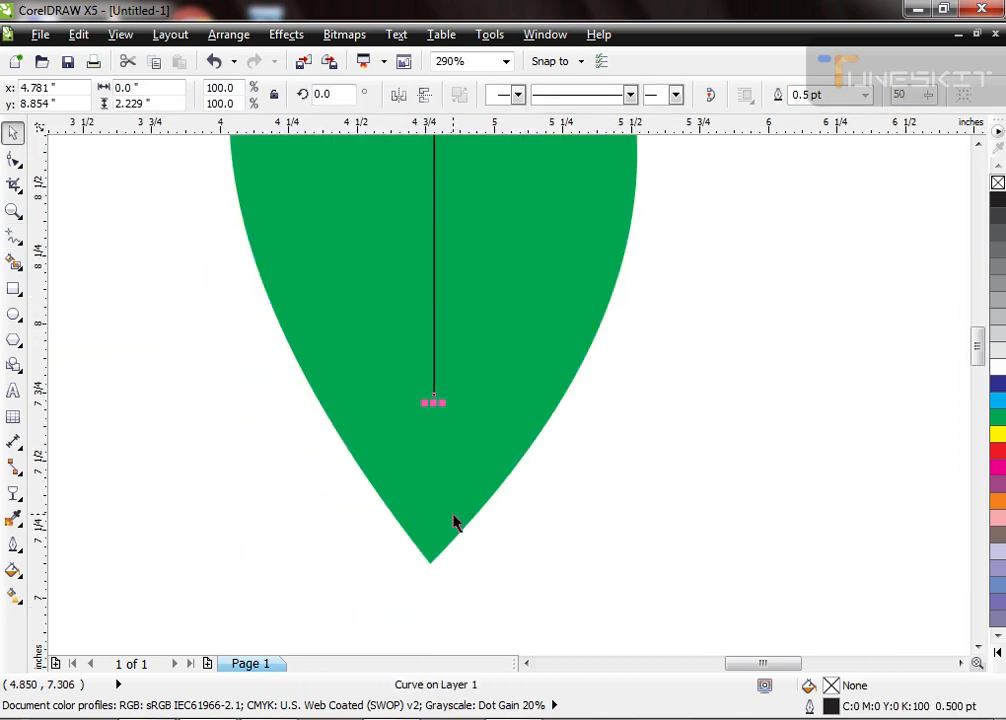
drag(433, 404, 438, 547)
shift+click(548, 395)
click(567, 511)
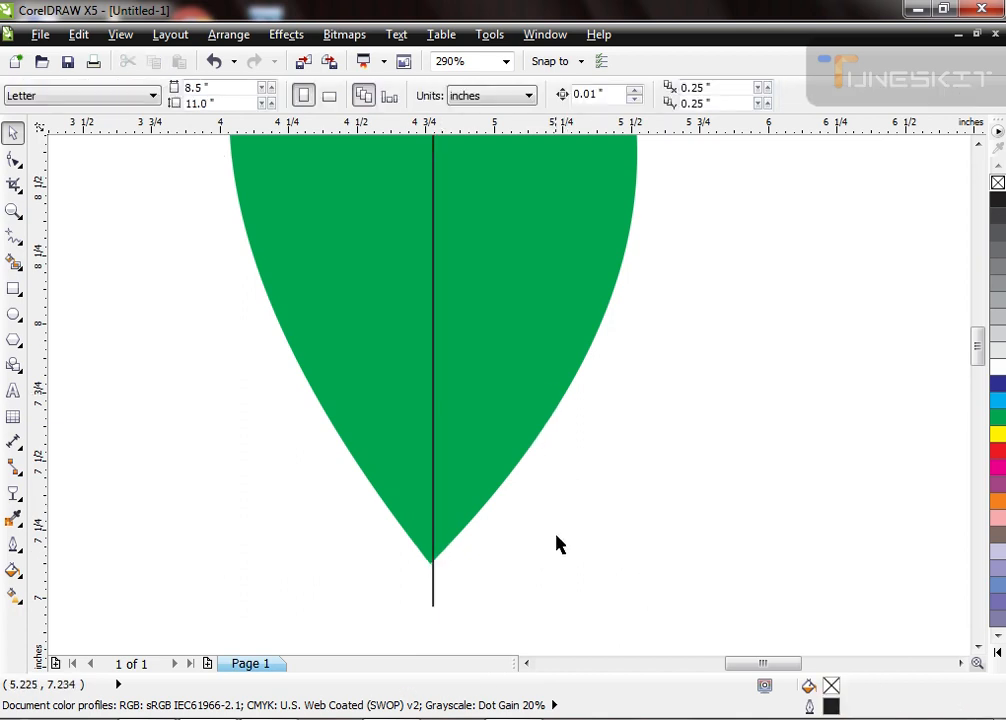
Step: Shorten the centre line from above until it starts at the leaf's upper tip, at about 3.09 inches long
scroll(555, 540, down, 3)
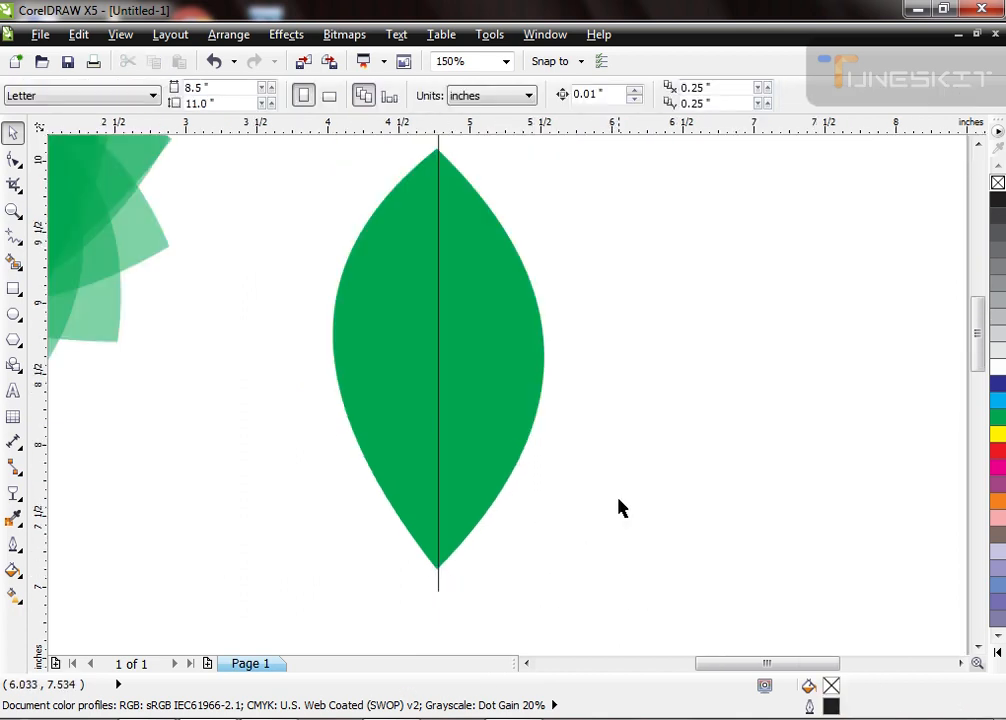
click(439, 527)
scroll(441, 522, down, 2)
scroll(409, 330, up, 4)
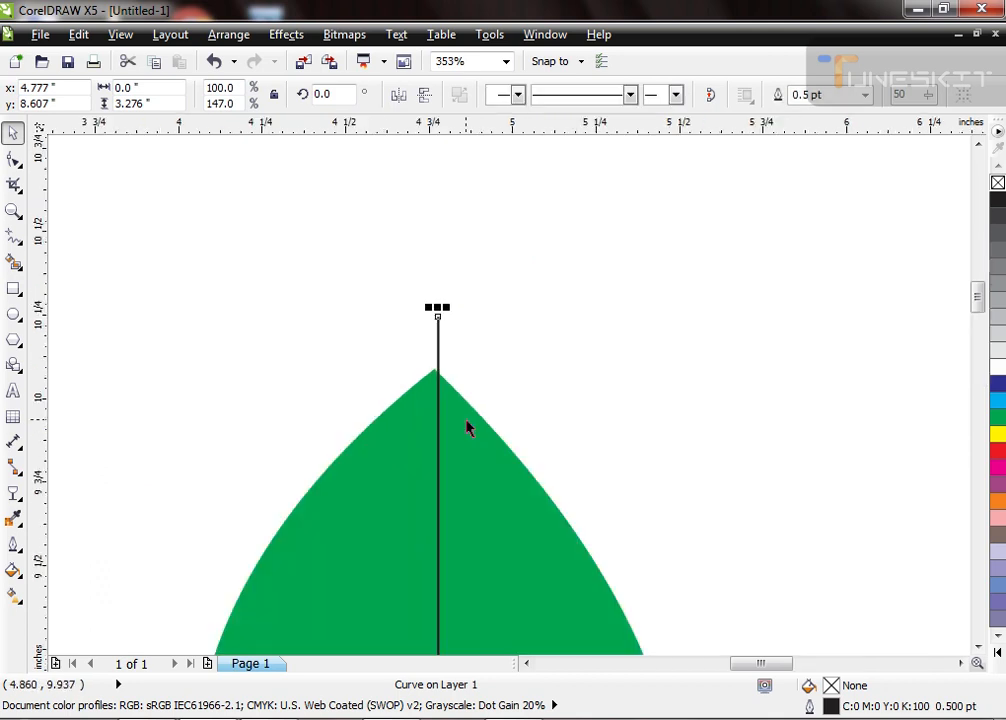
drag(438, 308, 438, 368)
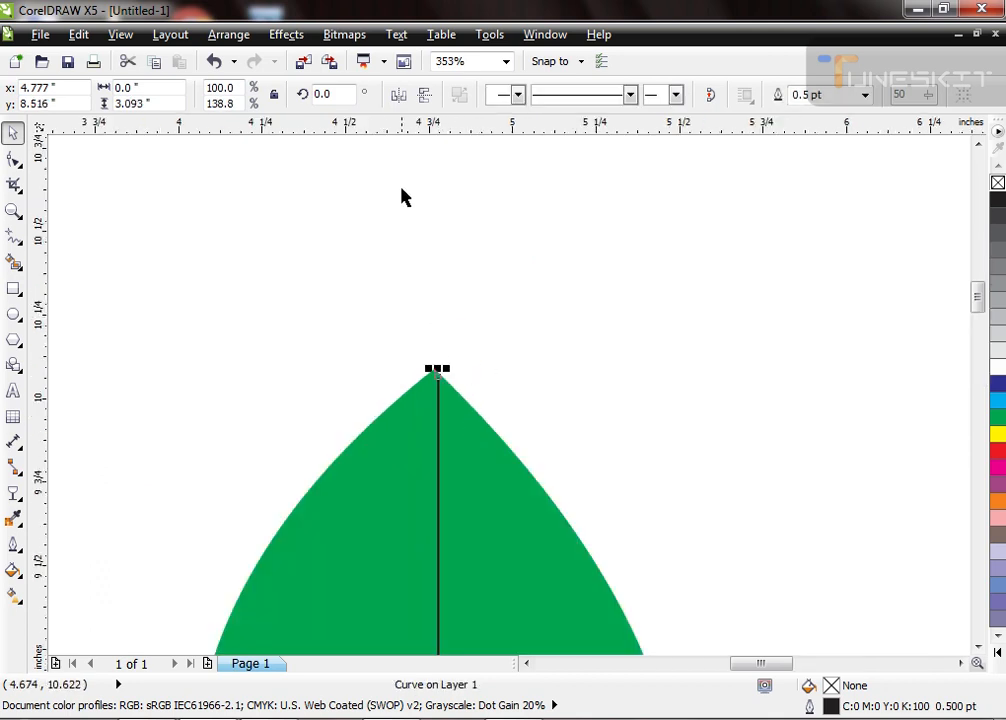
Step: Shorten the centre line to about 2.92 inches and align its vertical centre with the leaf's
scroll(404, 205, down, 3)
scroll(405, 578, up, 4)
key(ctrl+r)
shift+click(491, 258)
key(e)
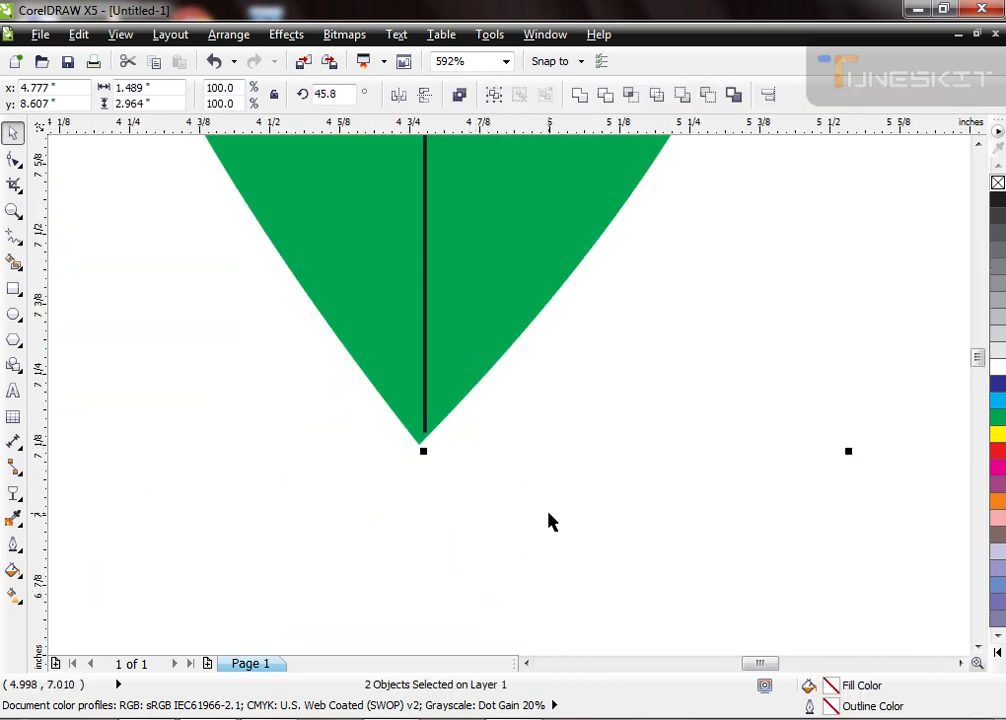
click(553, 548)
scroll(454, 561, down, 4)
scroll(409, 316, up, 4)
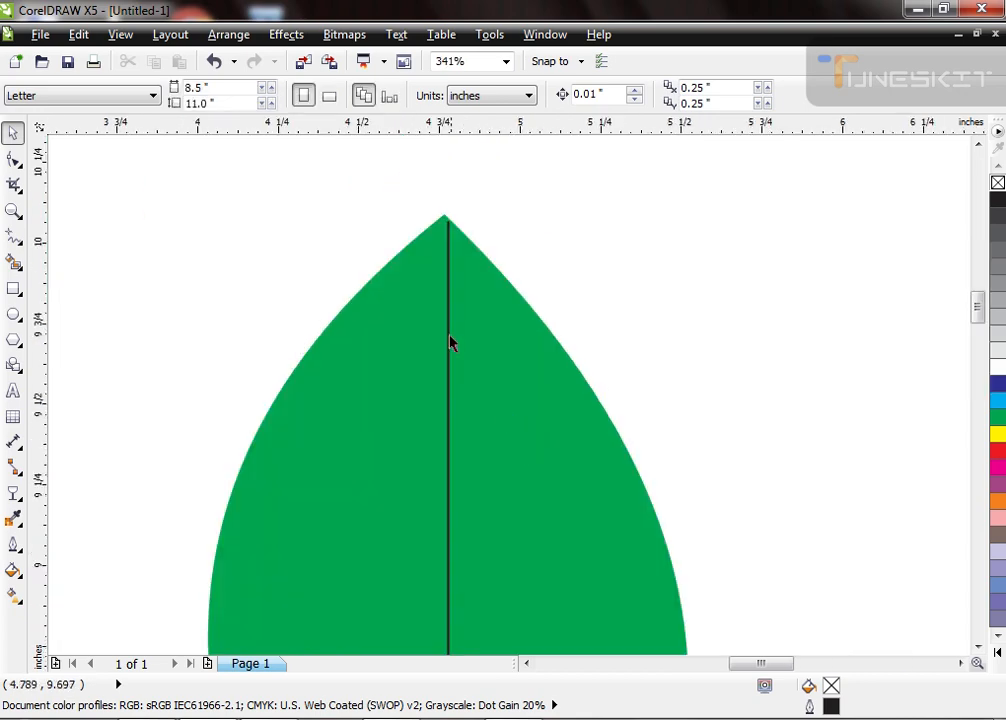
Step: Set the centre line's outline colour to a darker green, C94 M26 Y100 K14
click(447, 331)
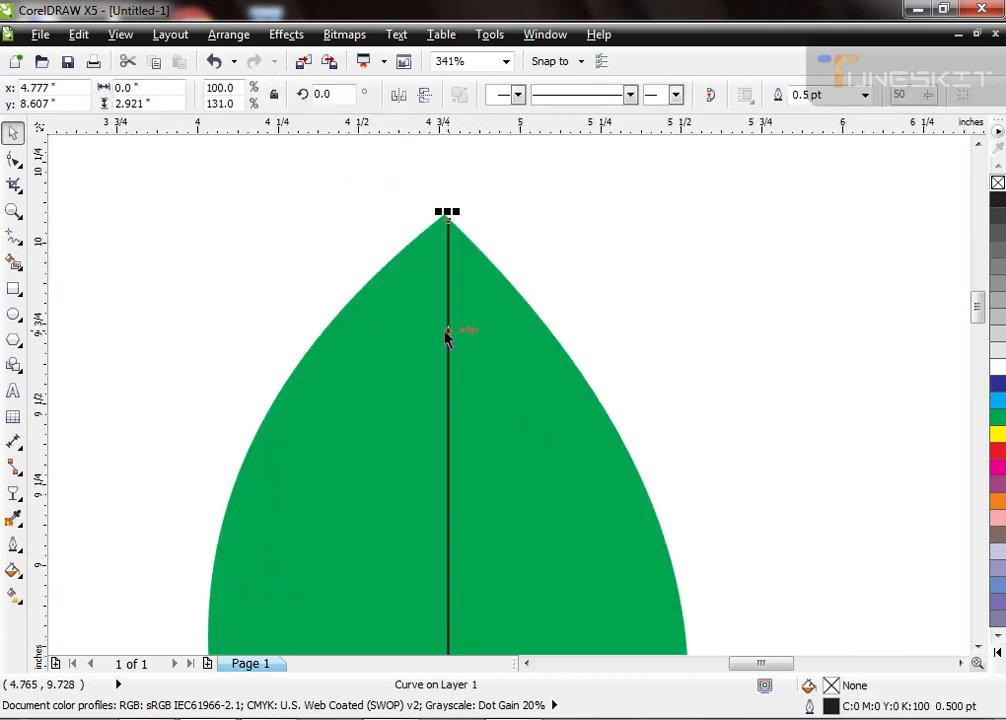
key(F12)
click(420, 214)
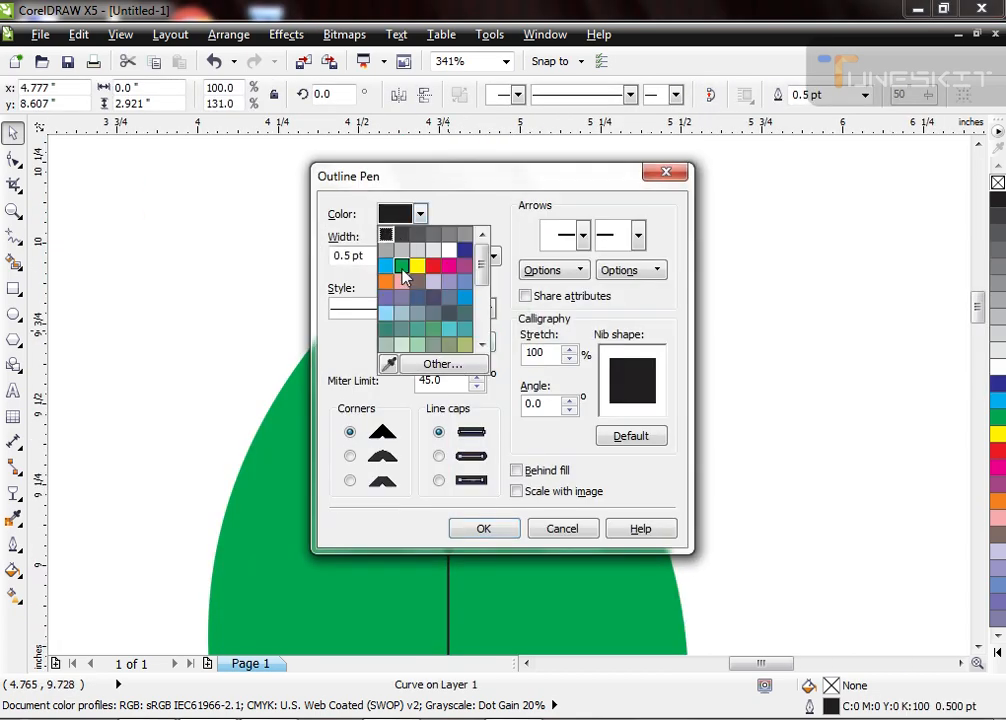
click(401, 266)
click(404, 222)
click(430, 361)
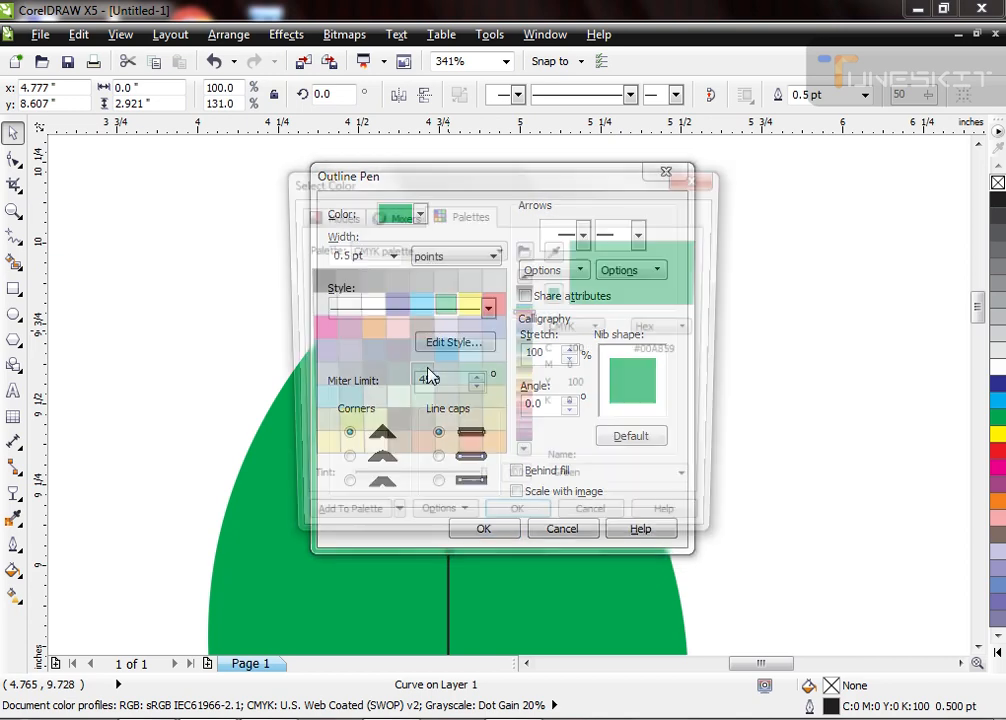
click(333, 212)
click(500, 385)
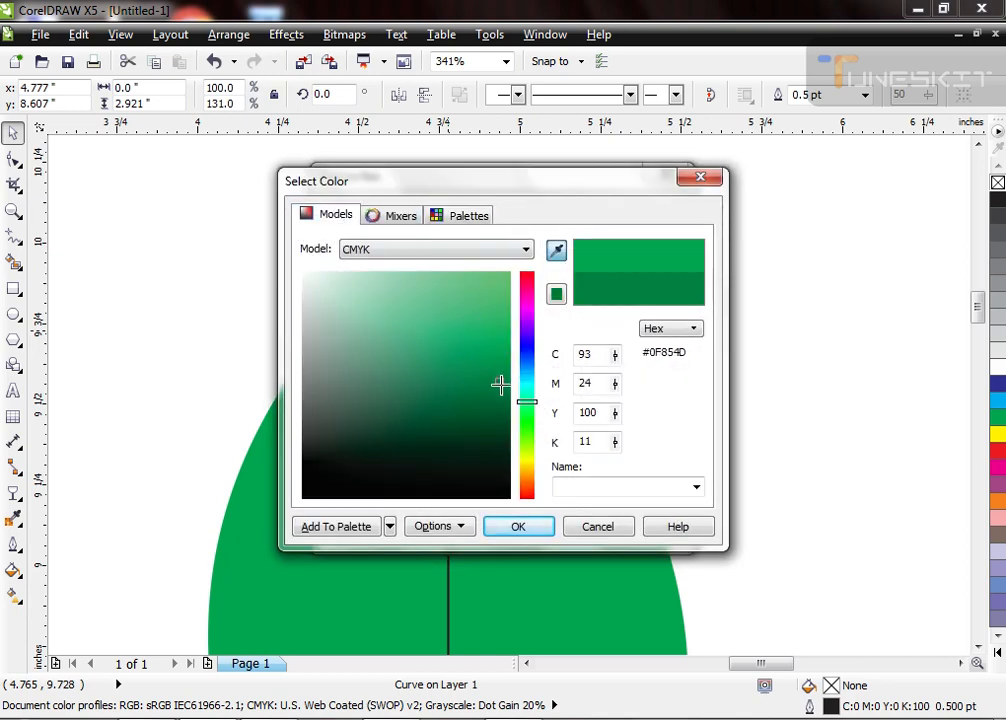
click(517, 522)
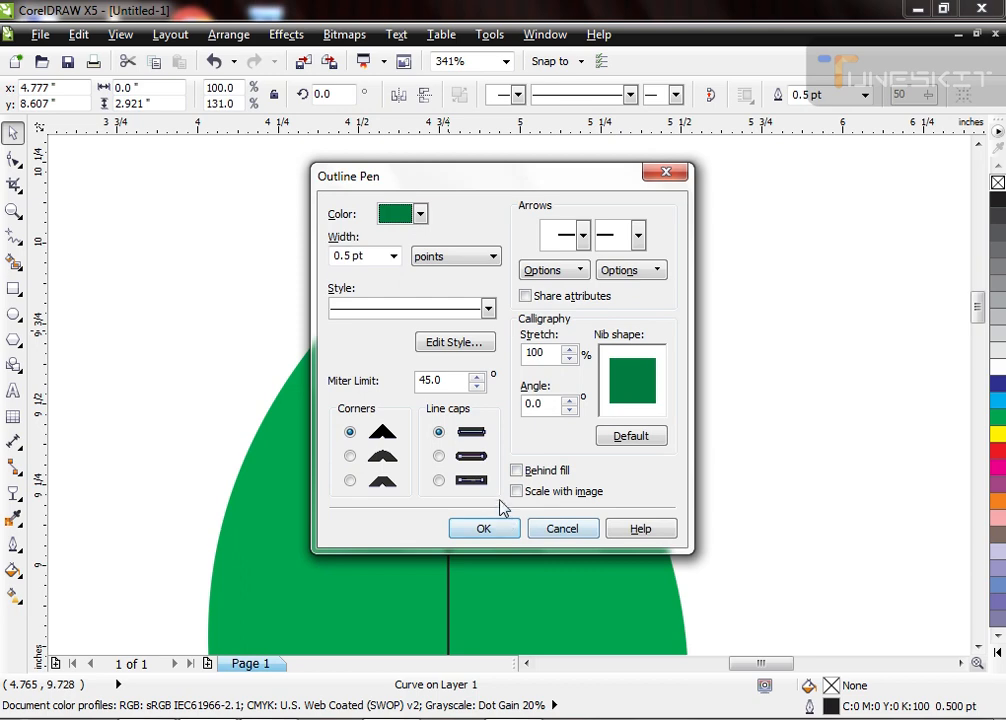
click(485, 528)
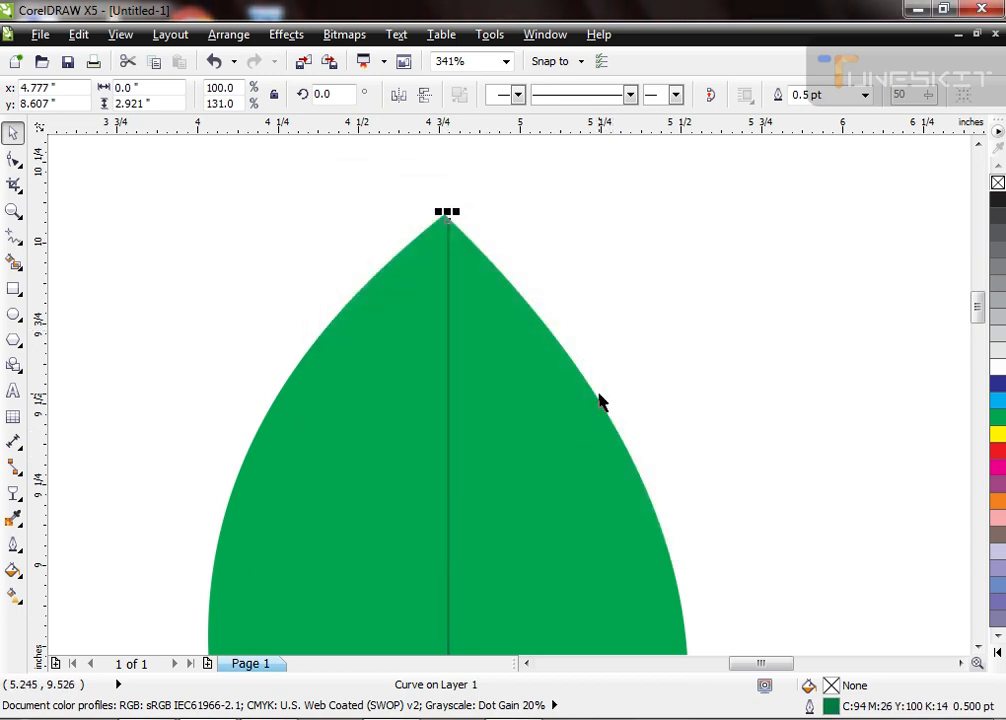
Step: Set the centre line's outline width to 2 points
key(F12)
double_click(361, 258)
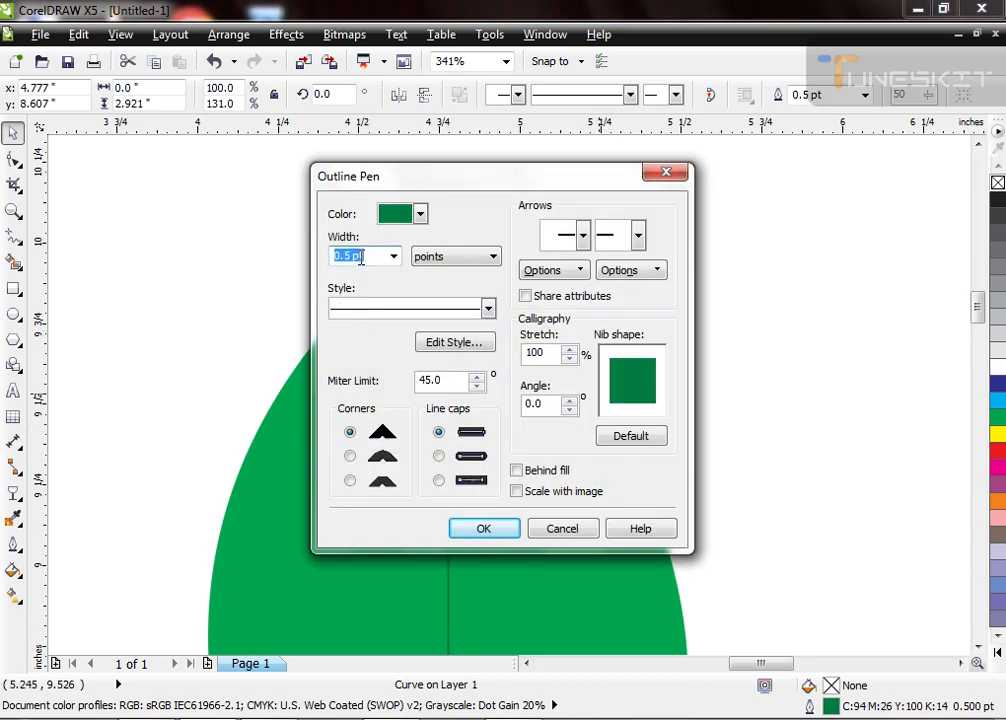
text(2)
key(Return)
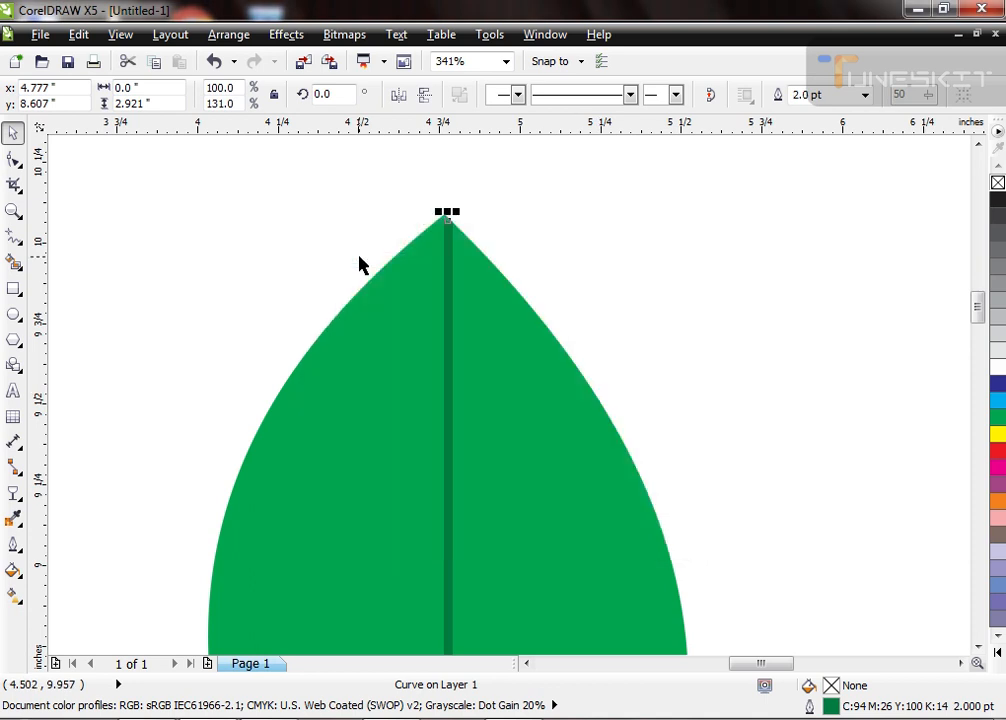
scroll(473, 243, down, 2)
click(585, 425)
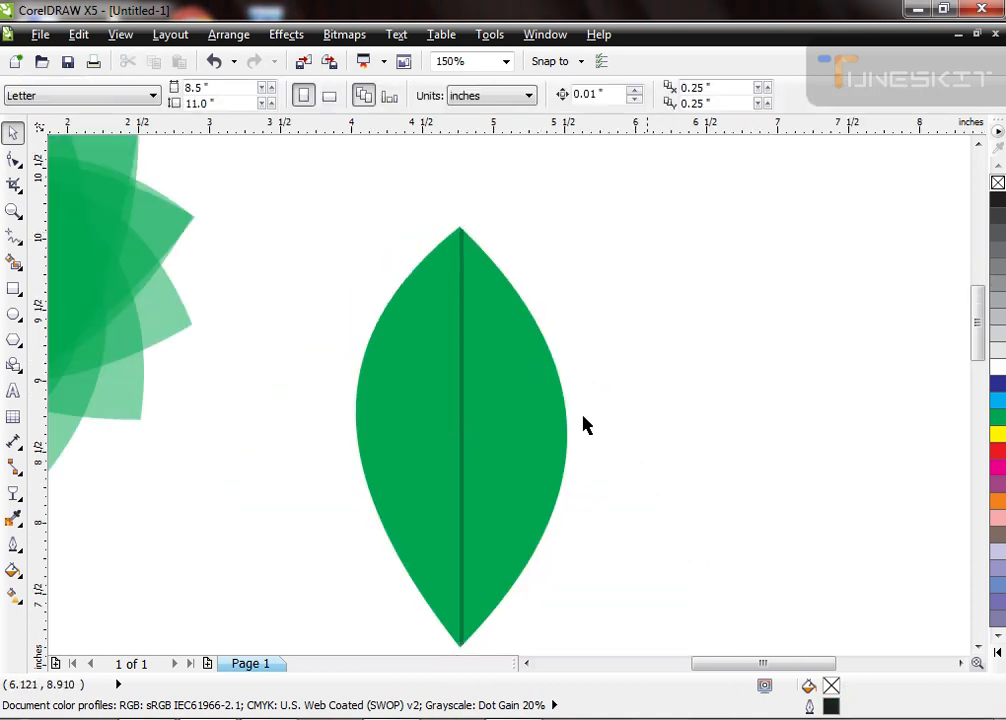
Step: Place a small tilted copy of the leaf, about 0.58 by 0.38 inches, against the right side of the centre line
click(462, 399)
click(498, 397)
click(500, 395)
drag(574, 224, 520, 465)
right_click(514, 441)
Step: Fill the small leaf with the dark green sampled from the centre line
key(F2)
drag(444, 425, 568, 511)
click(998, 147)
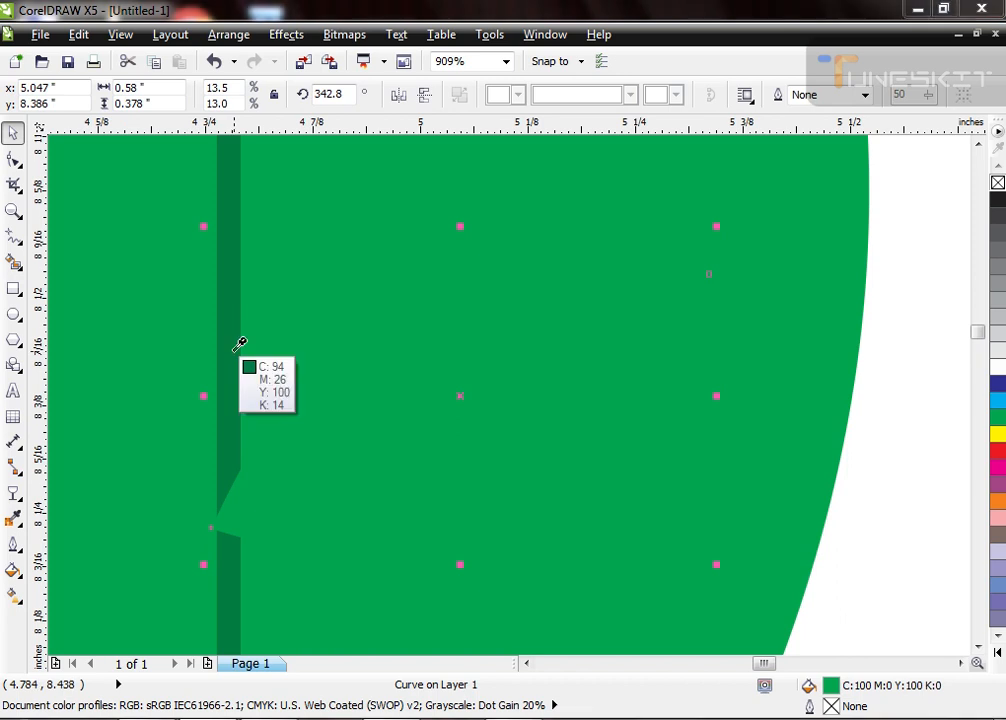
click(231, 348)
scroll(398, 461, down, 1)
scroll(398, 461, down, 2)
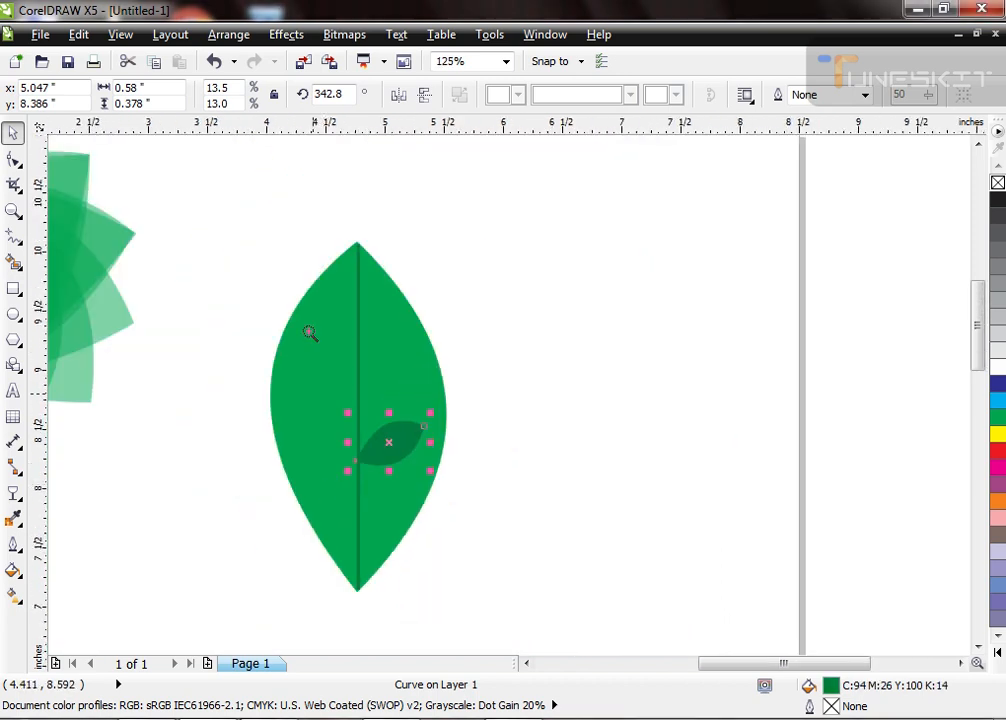
Step: Duplicate the small dark leaf below the first and shrink the copy to about 0.49 by 0.32 inches
scroll(321, 449, up, 1)
drag(476, 399, 494, 491)
right_click(492, 484)
key(ctrl+d)
key(ctrl+z)
drag(556, 444, 535, 447)
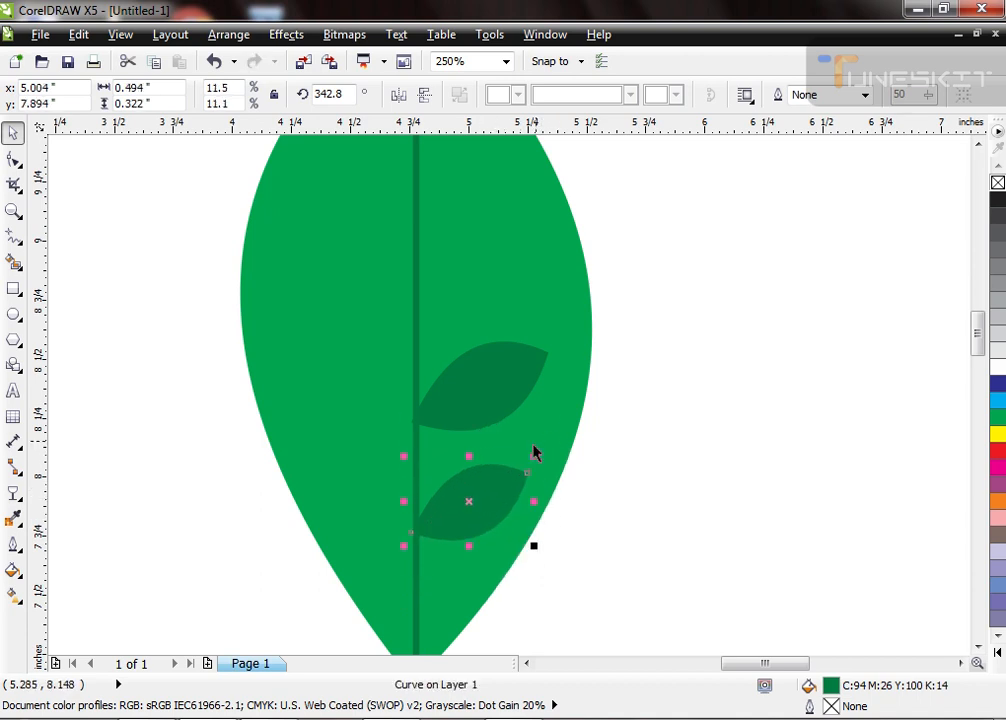
Step: Move the larger of the two dark leaves slightly downward along the centre line
scroll(426, 472, down, 1)
key(F2)
drag(411, 335, 577, 564)
drag(457, 386, 459, 391)
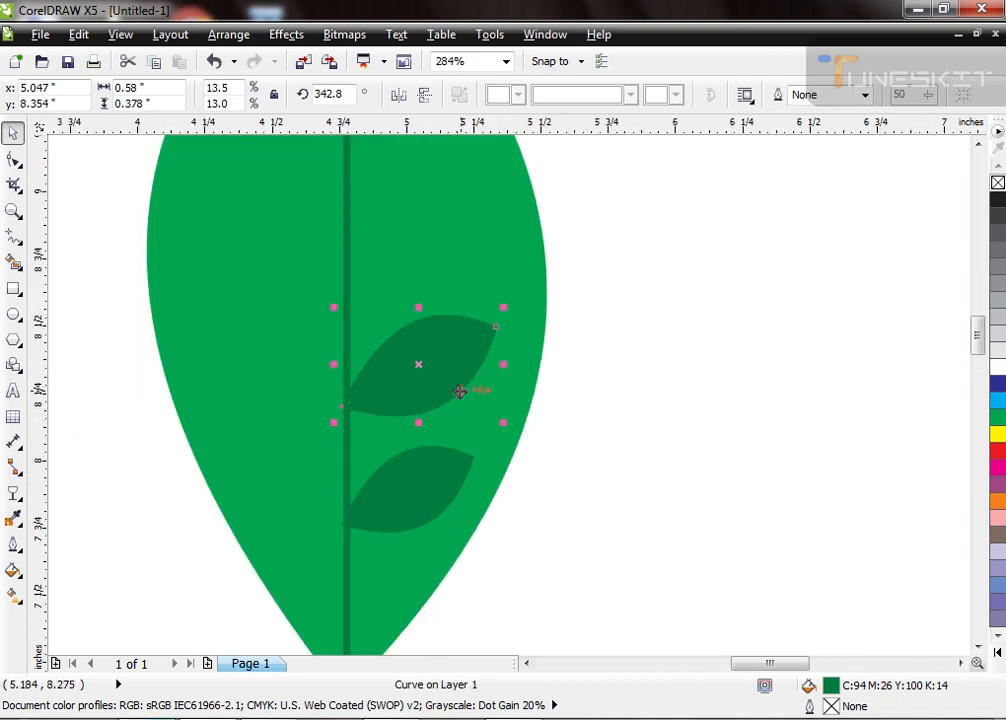
Step: Copy the dark leaves upward along the centre line to make a column of five alternating small and larger leaves
scroll(437, 517, down, 2)
scroll(356, 290, up, 3)
drag(536, 589, 504, 405)
scroll(536, 447, down, 2)
key(ctrl+z)
drag(490, 478, 490, 330)
drag(492, 411, 497, 268)
drag(622, 180, 410, 611)
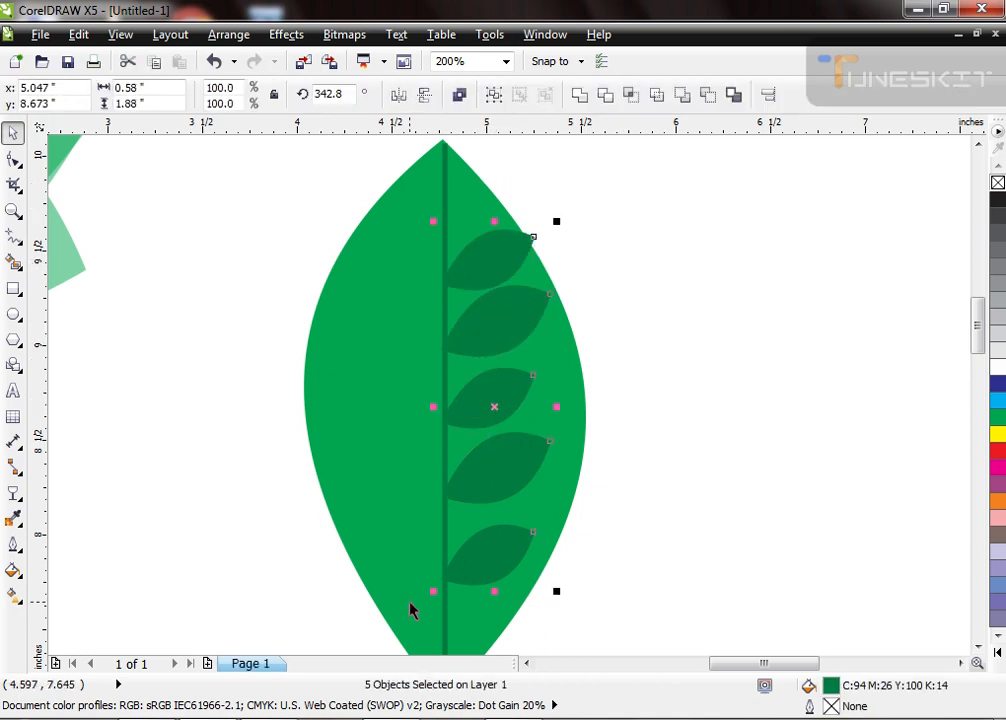
click(602, 248)
Step: Move the lowest dark leaf slightly upward, closer to the one above it
click(488, 552)
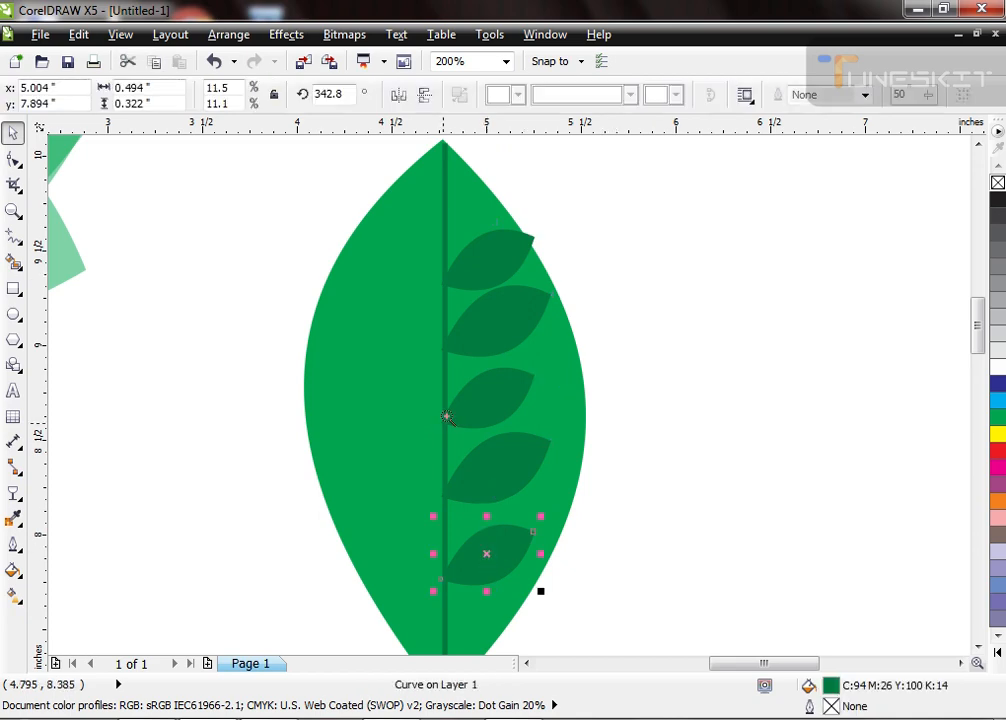
scroll(500, 545, up, 2)
drag(491, 424, 491, 390)
scroll(479, 585, down, 2)
click(646, 416)
Step: Scale the five dark leaves down to about 1.64 inches tall overall and mirror a copy onto the centre line's left side
mouse_move(630, 290)
mouse_down()
mouse_move(567, 410)
mouse_move(456, 572)
mouse_up()
drag(486, 273, 640, 541)
scroll(623, 419, up, 3)
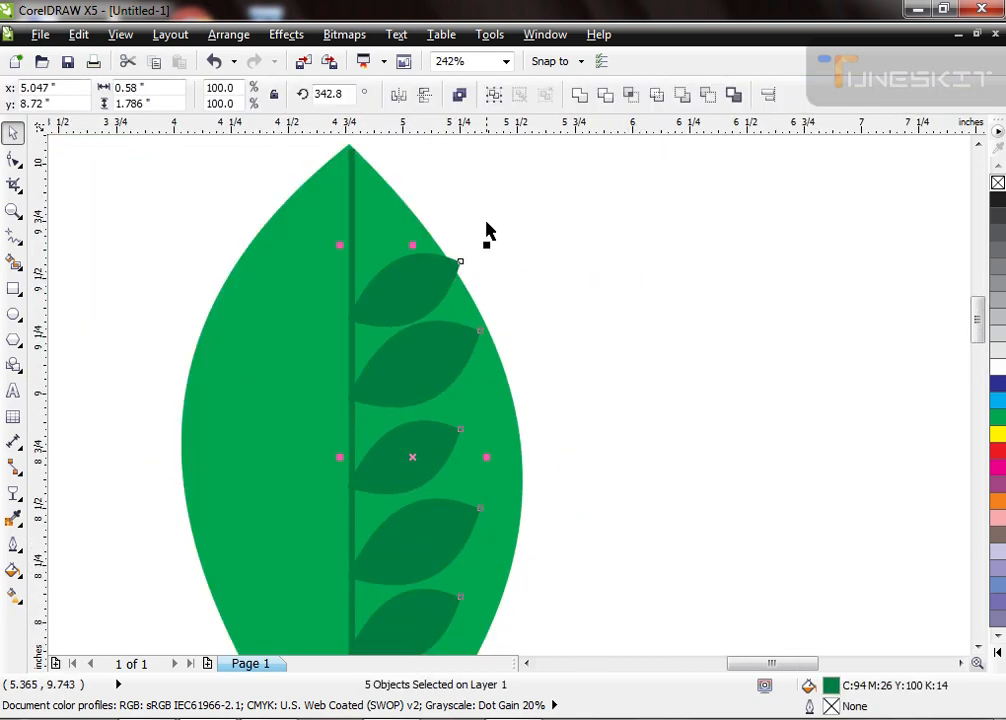
drag(488, 238, 476, 280)
drag(474, 476, 337, 478)
scroll(433, 328, down, 3)
Step: Group the ten dark leaves and select the group together with the large leaf
drag(304, 212, 575, 628)
click(559, 212)
drag(559, 212, 304, 523)
key(ctrl+g)
shift+click(477, 530)
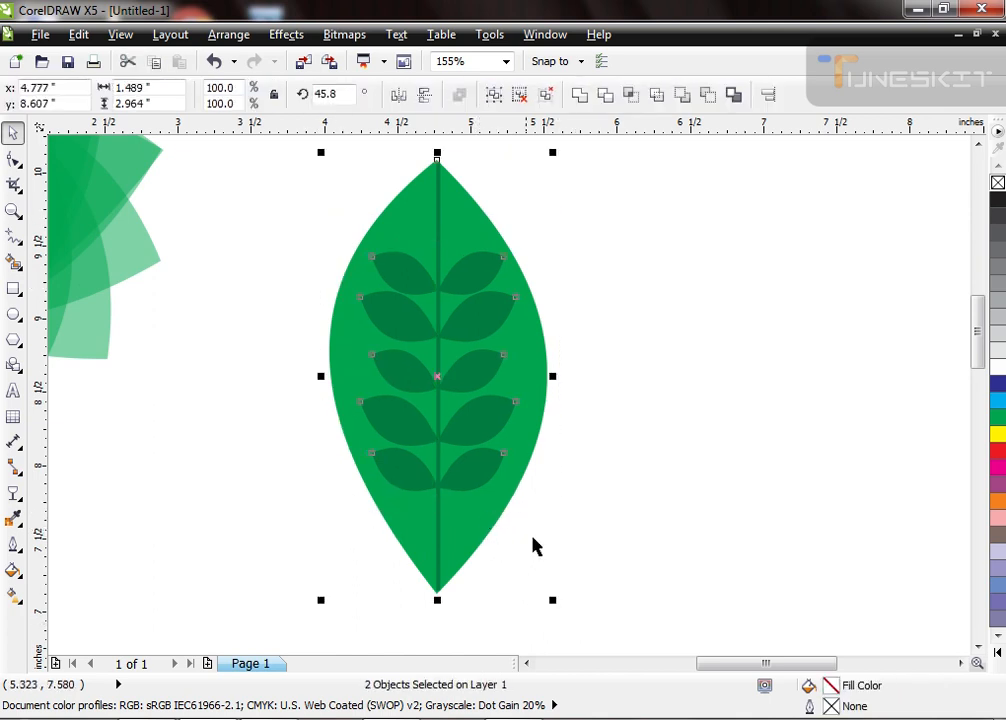
click(546, 595)
key(F4)
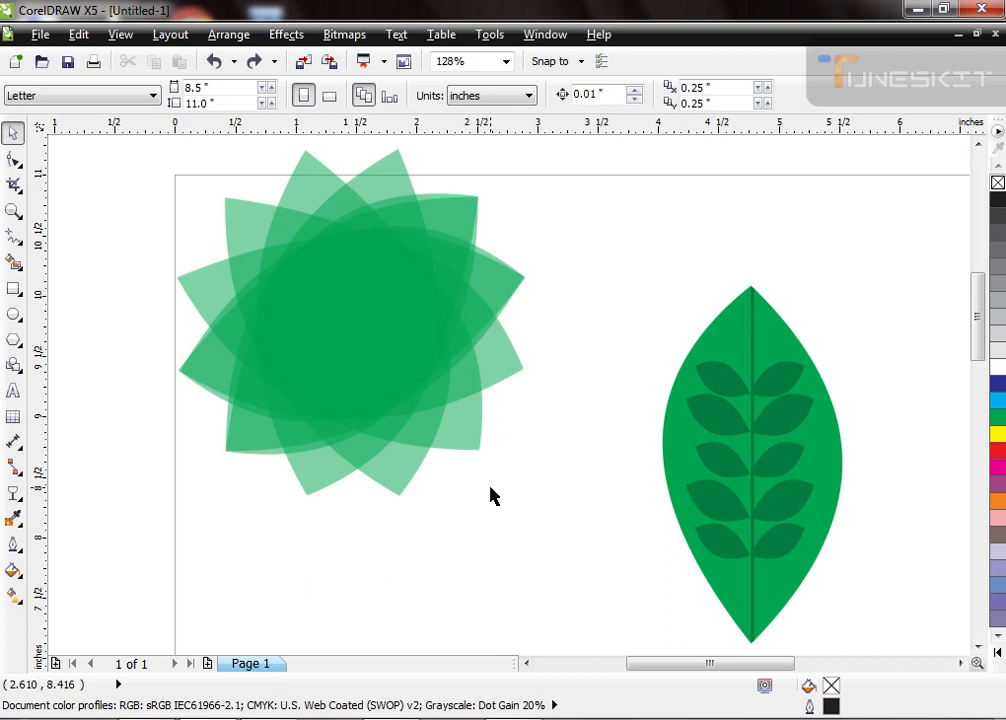
Step: Ungroup the ten dark leaves and clear the selection
click(791, 494)
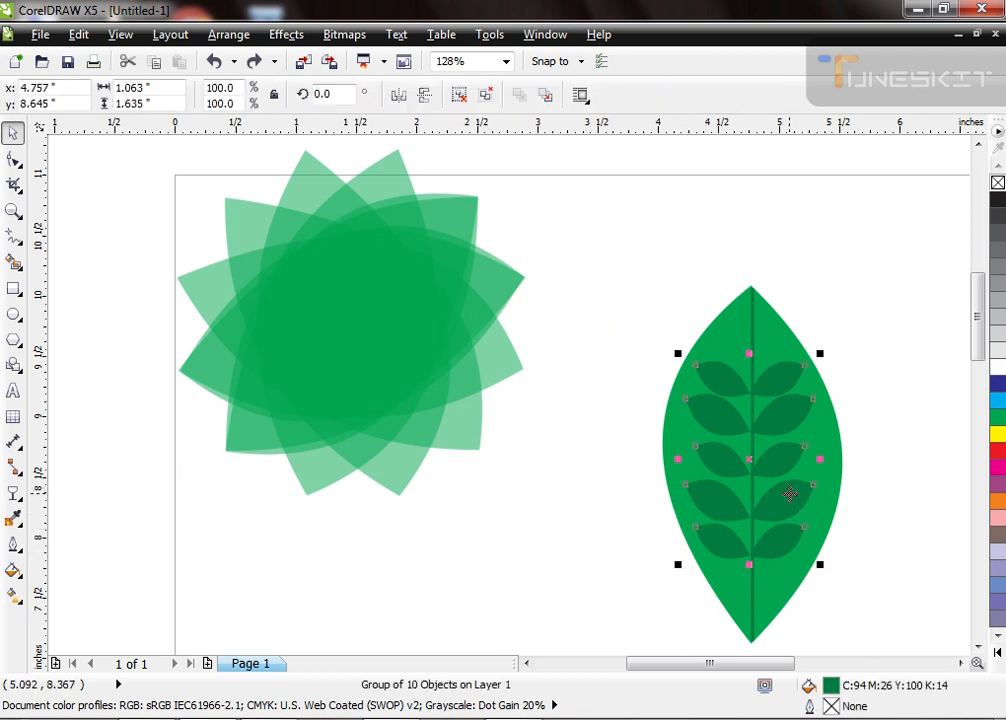
key(ctrl+u)
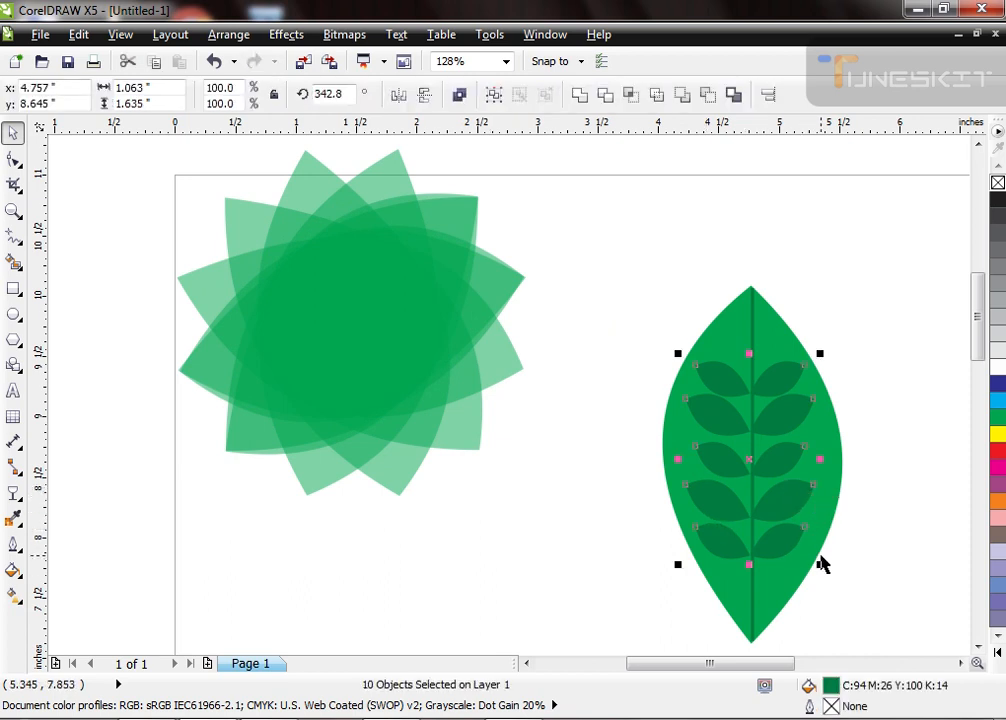
click(852, 493)
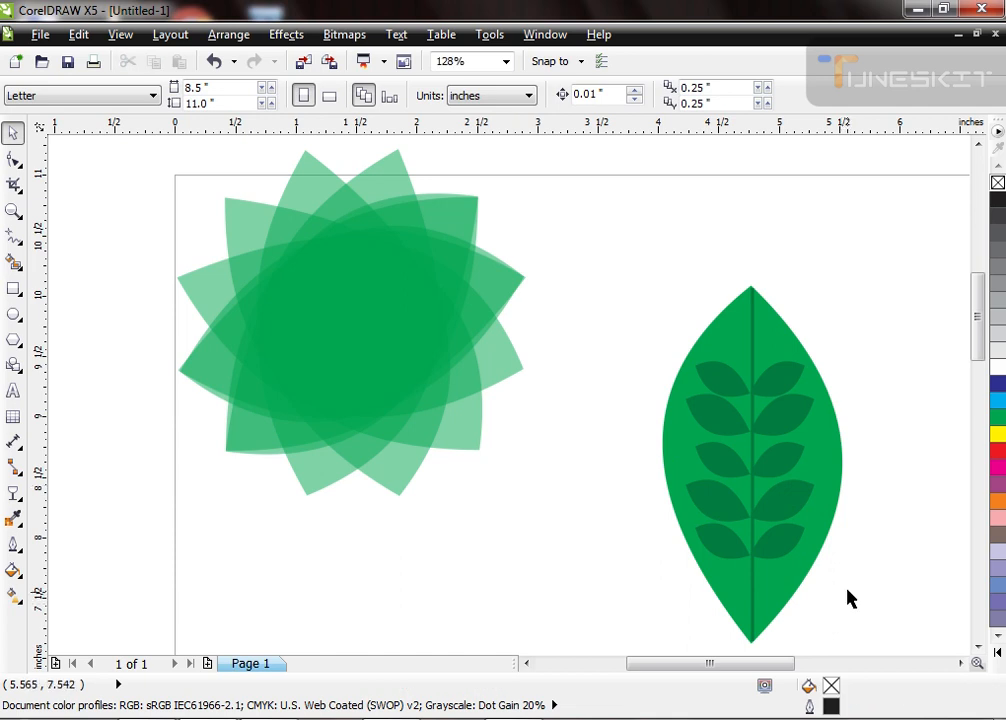